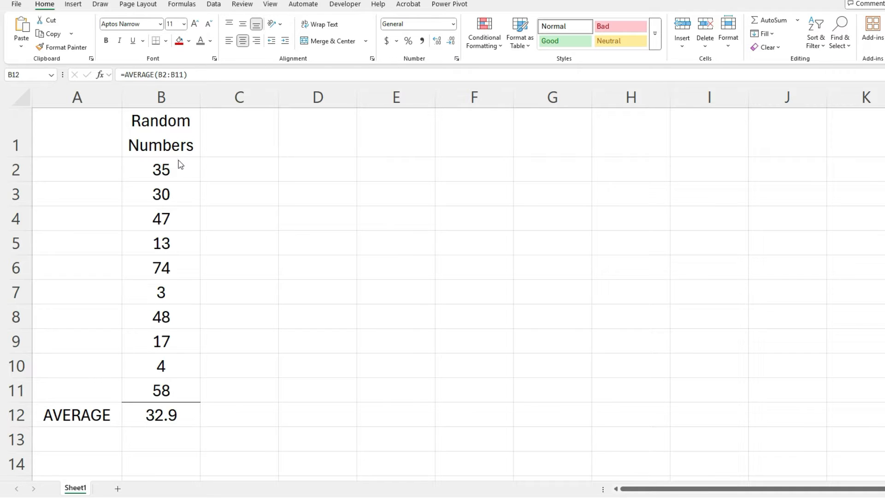
Label cell A13, below the AVERAGE label, as TRIMMEAN.
left_click(174, 417)
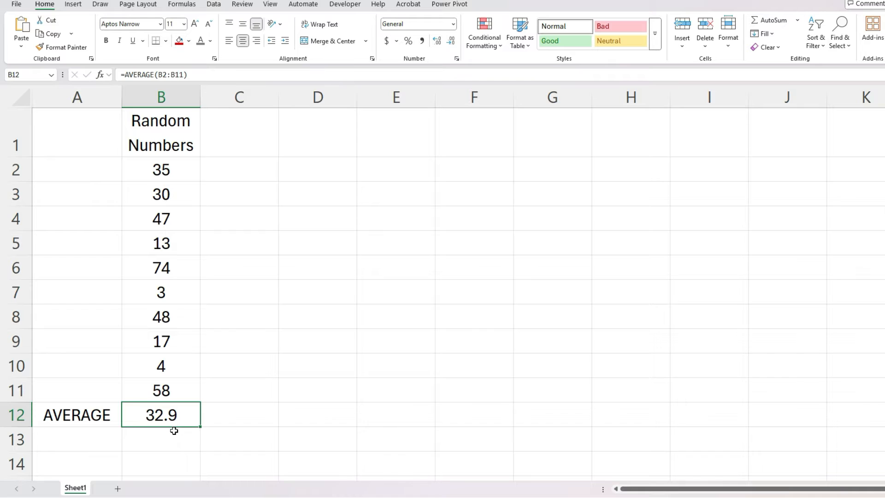
left_click(93, 446)
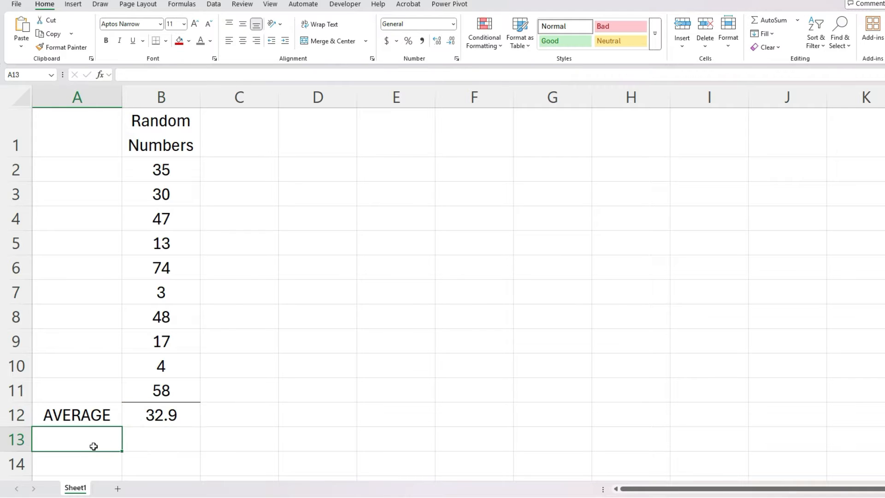
type("TRIMMEAN")
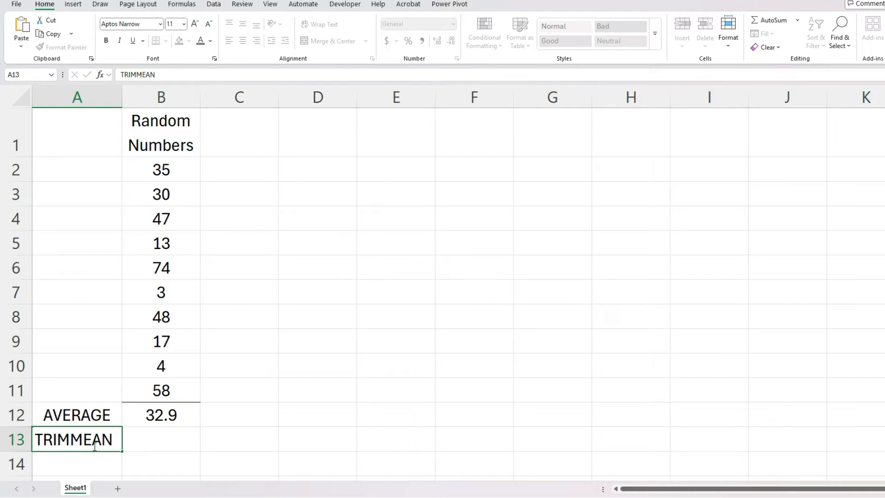
Enter =TRIMMEAN(B2:B11,0.2) in B13 and compare it with the average in B12.
key("Tab")
type("=trimmean")
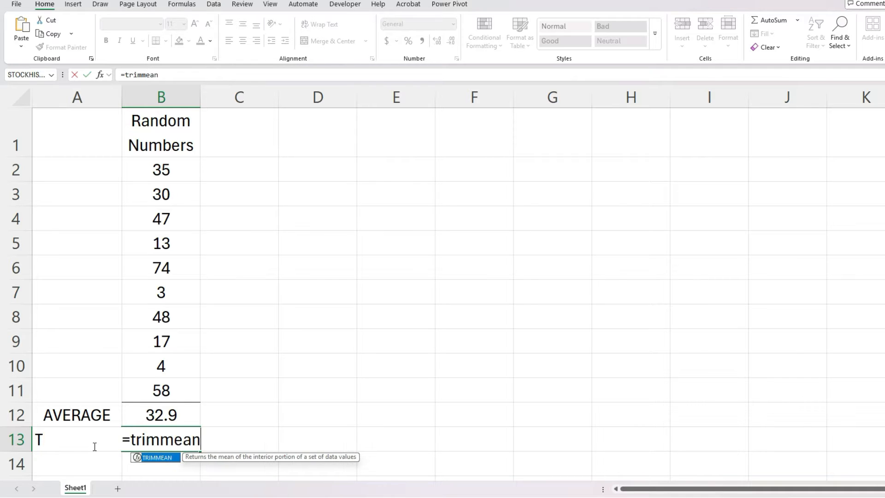
key("Tab")
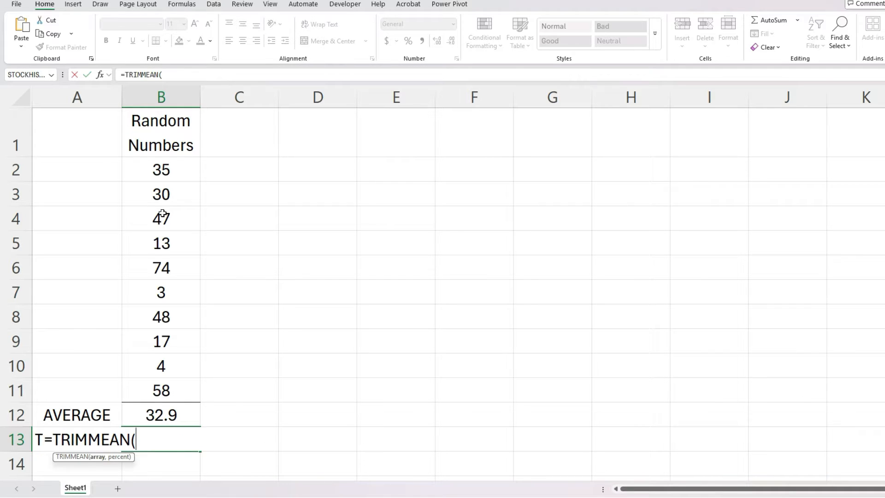
left_click_drag(161, 169, 167, 394)
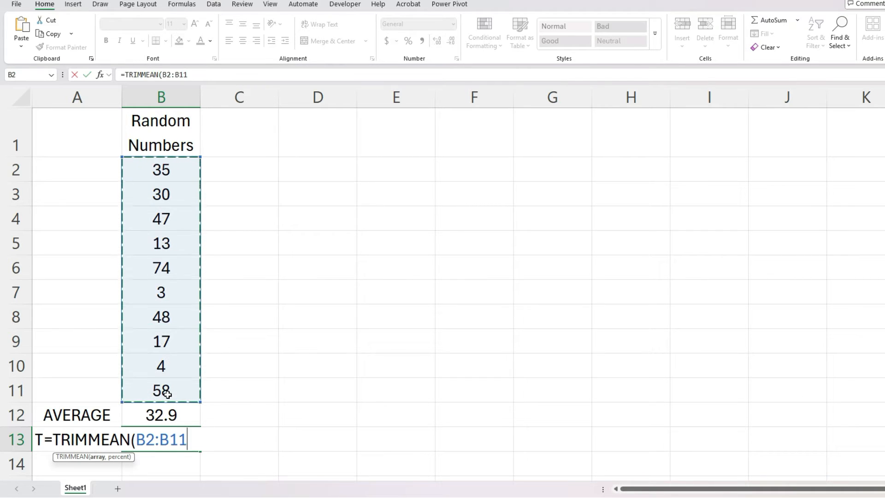
type(",")
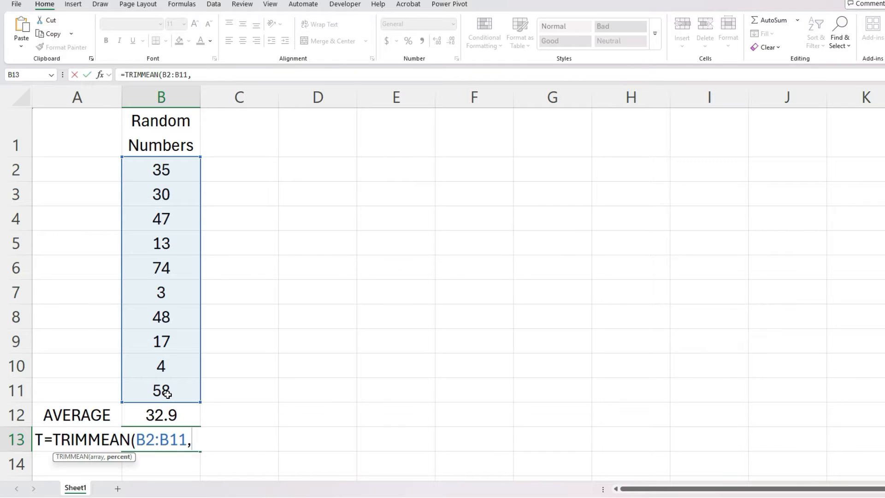
type("0.2")
type(")")
key("Return")
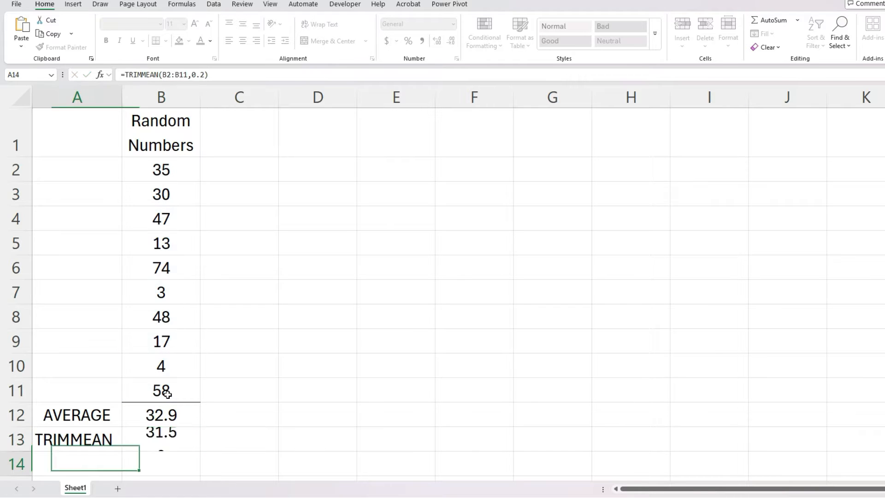
key("Up")
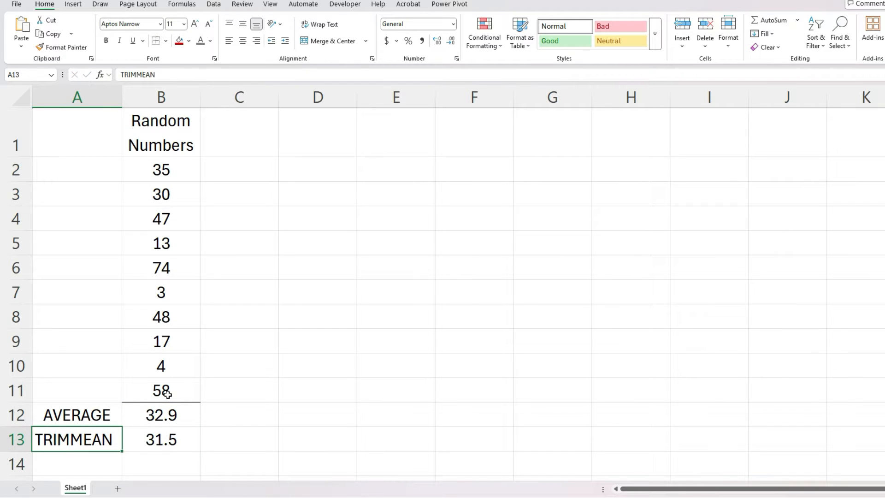
key("Right")
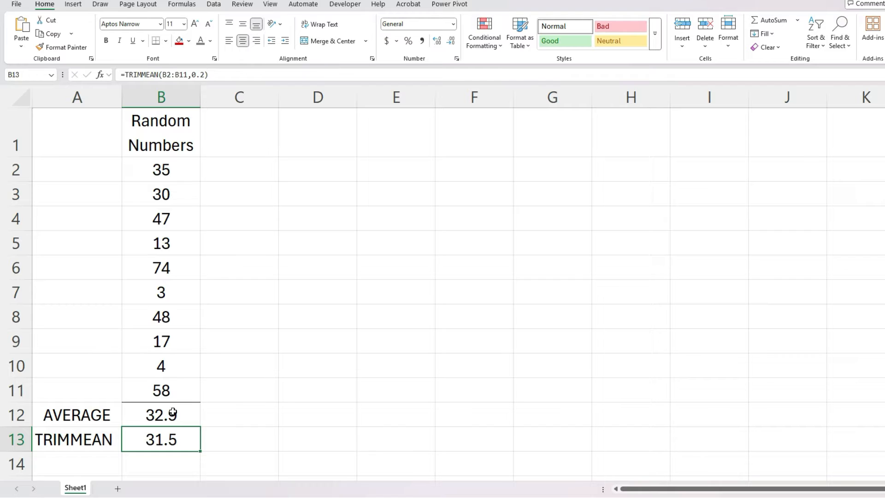
key("Up")
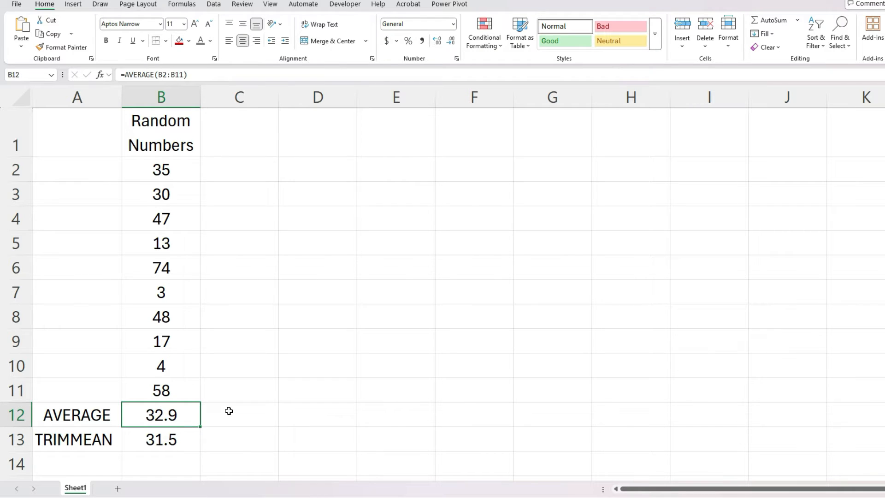
Copy the random numbers in B2:B11 to D2:D11 and center them.
left_click_drag(168, 170, 195, 377)
key("ctrl+c")
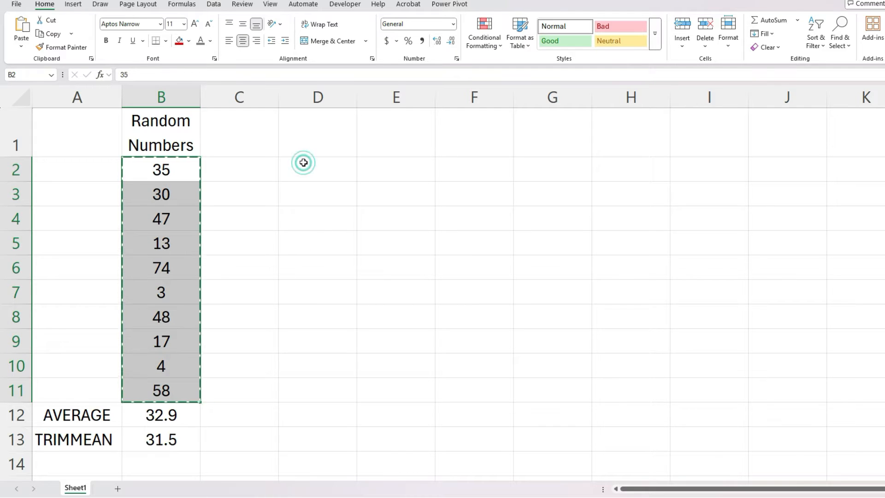
left_click(303, 162)
key("ctrl+v")
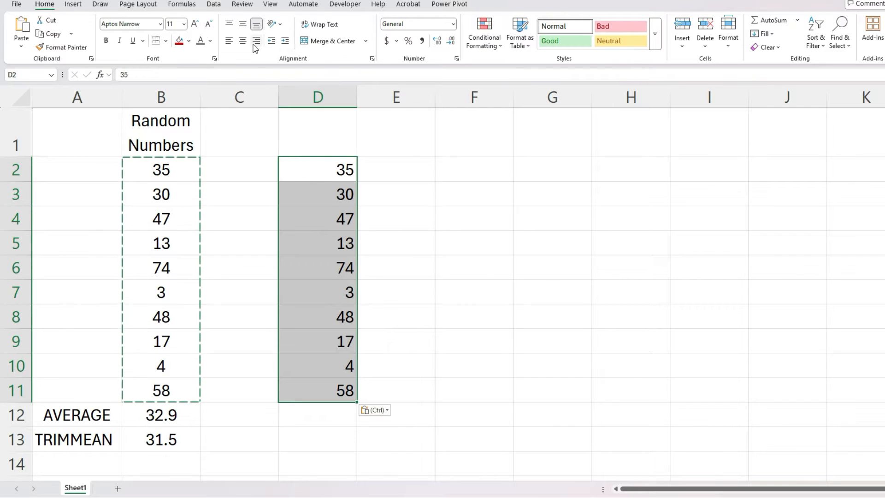
left_click(242, 40)
Sort the copied numbers in column D from smallest to largest and delete the lowest and highest values in D2 and D11.
left_click(215, 4)
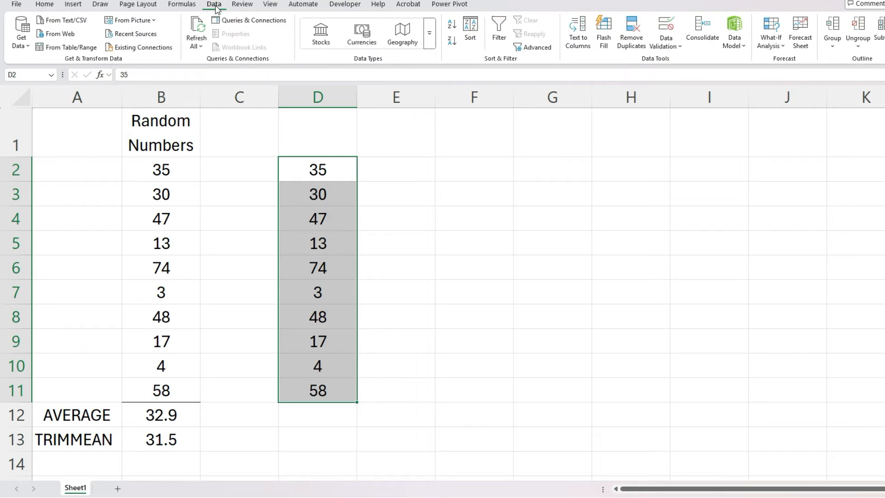
left_click(451, 24)
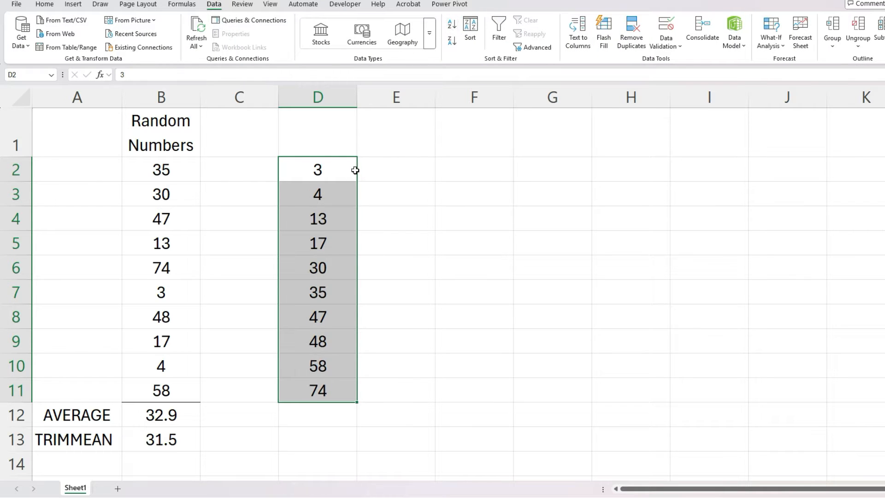
left_click(349, 170)
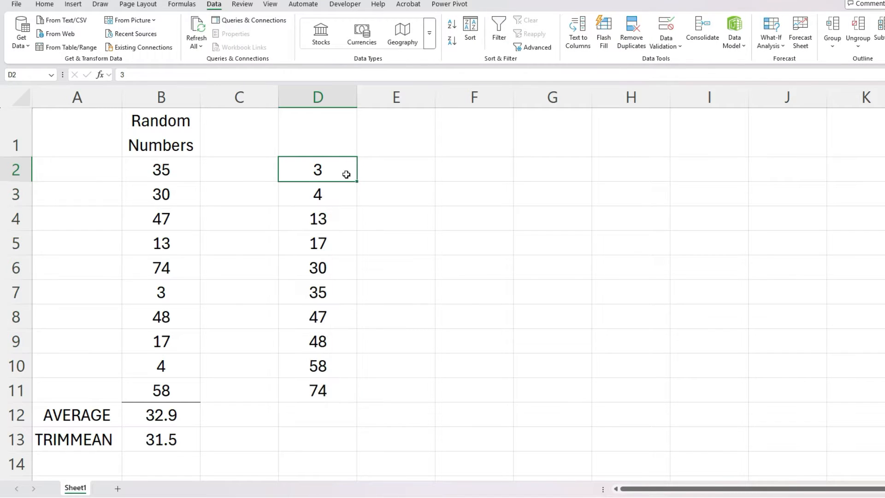
left_click(343, 389, "ctrl")
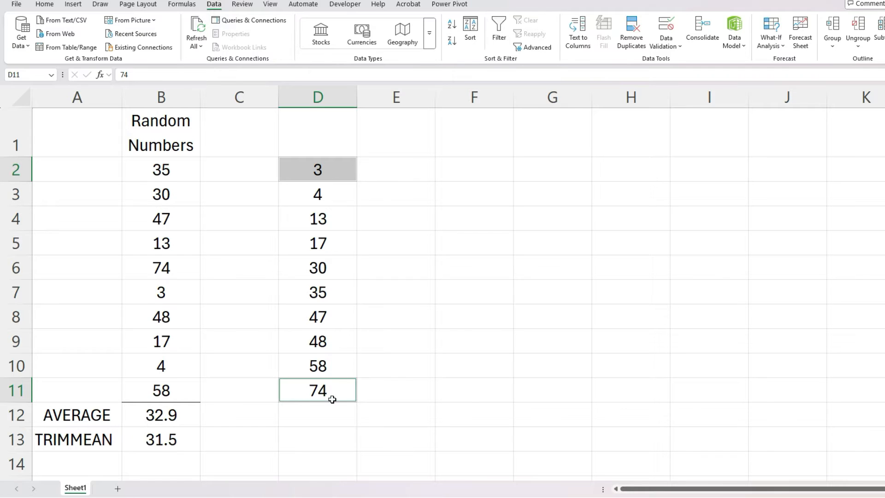
key("Delete")
Enter =AVERAGE(D3:D10) in D12 to average the remaining sorted numbers.
left_click(328, 411)
type("=ave")
key("Down")
key("Tab")
left_click_drag(338, 367, 322, 194)
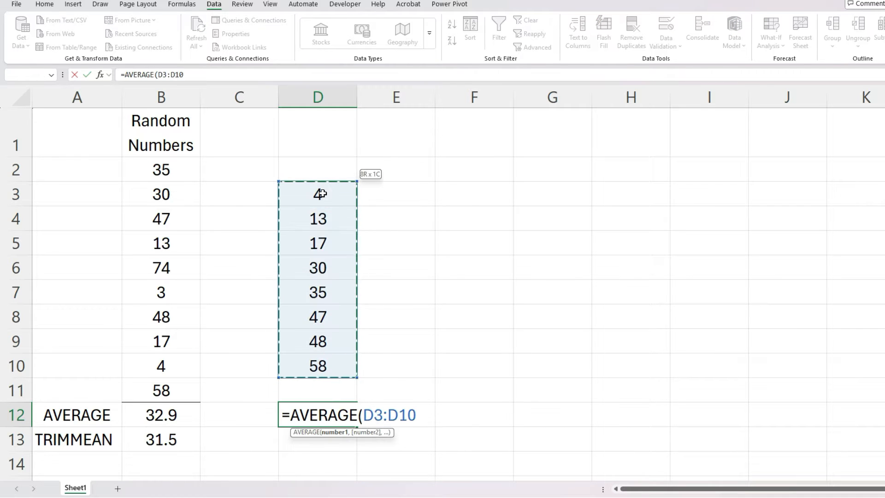
type(")")
key("Return")
key("Up")
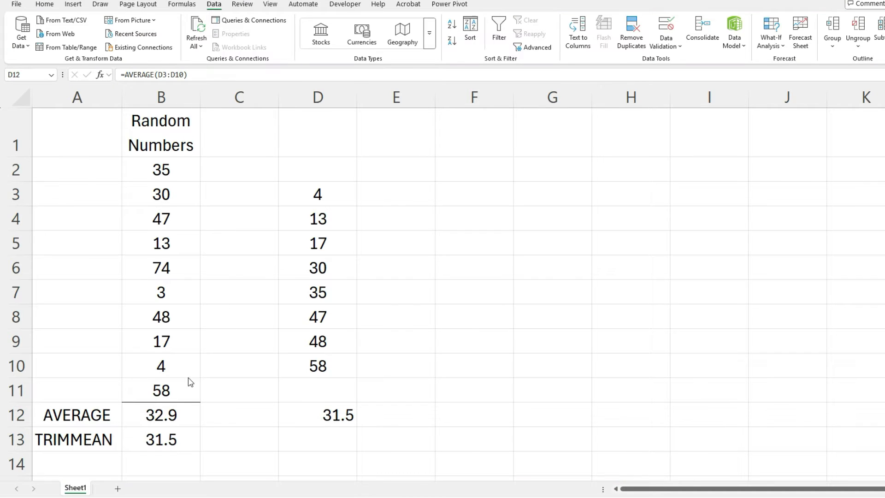
Change the percent argument of the TRIMMEAN formula in B13 to 0.4.
left_click(162, 438)
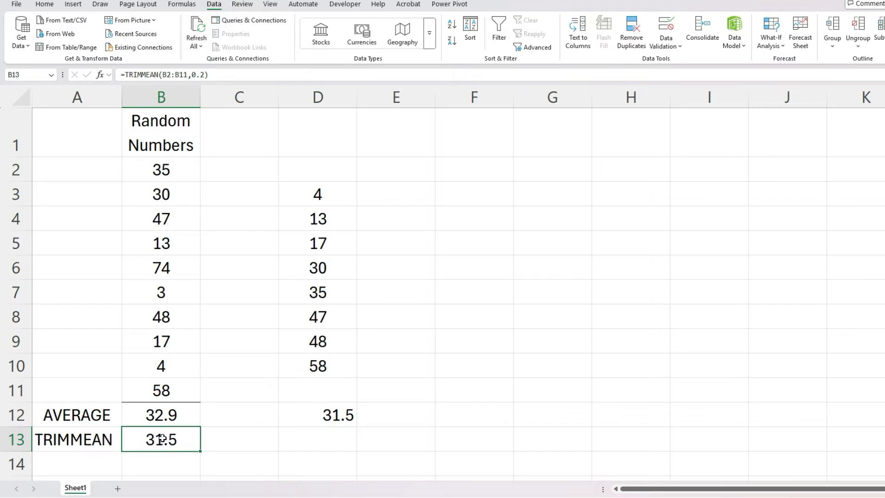
left_click(199, 75)
key("BackSpace")
type("4")
key("Return")
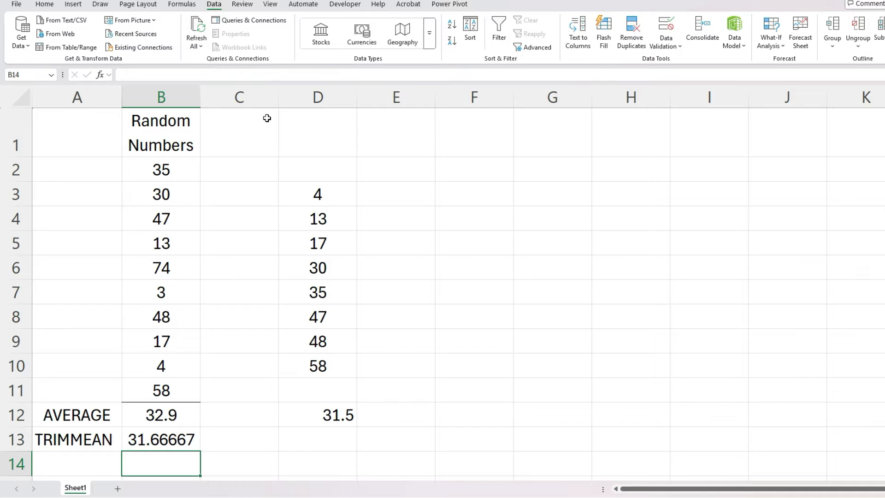
Delete the next lowest and highest sorted numbers in D3 and D10 and check the average in D12.
left_click(330, 195)
key("Delete")
left_click(335, 364)
key("Delete")
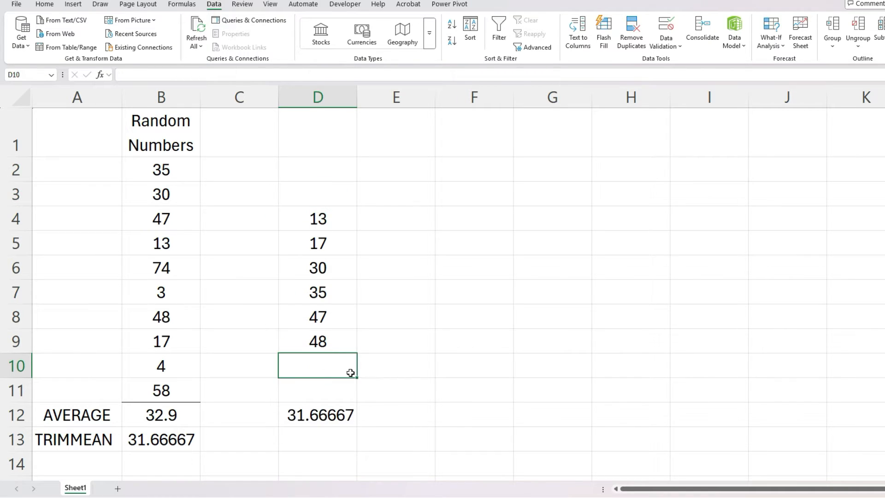
left_click(324, 413)
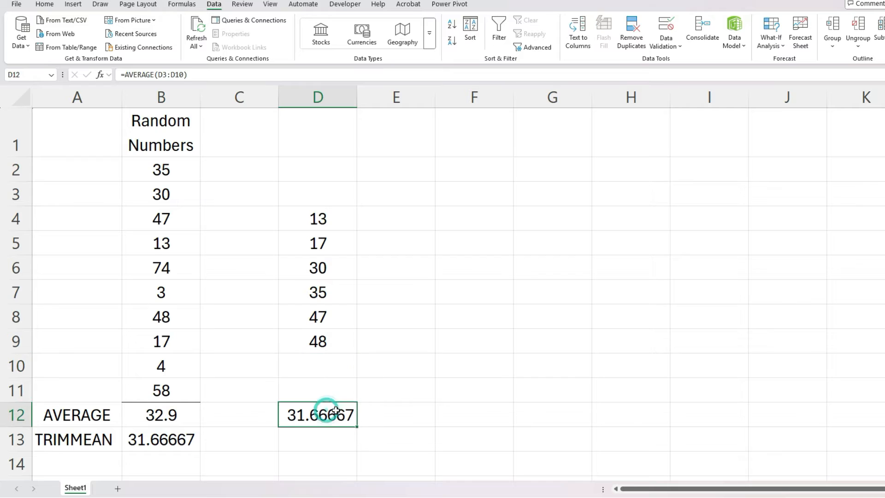
Change the percent argument of the TRIMMEAN formula in B13 to 0.3.
left_click(179, 441)
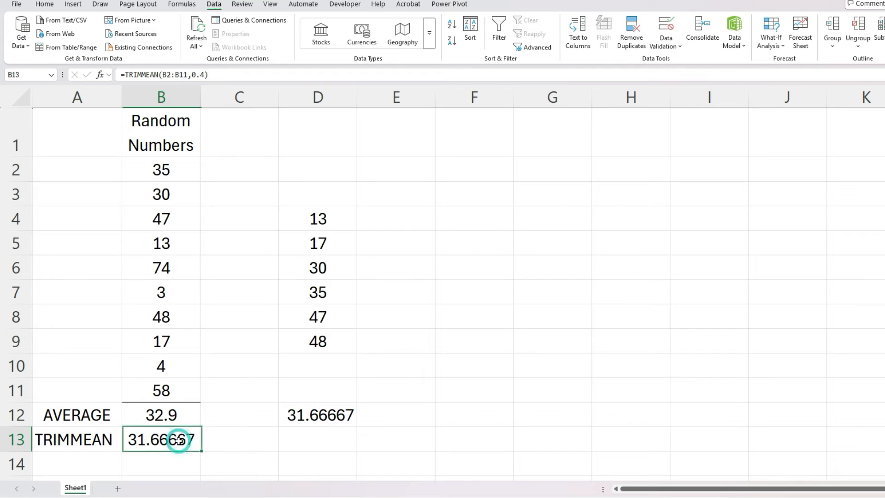
left_click(207, 75)
key("BackSpace")
type("3")
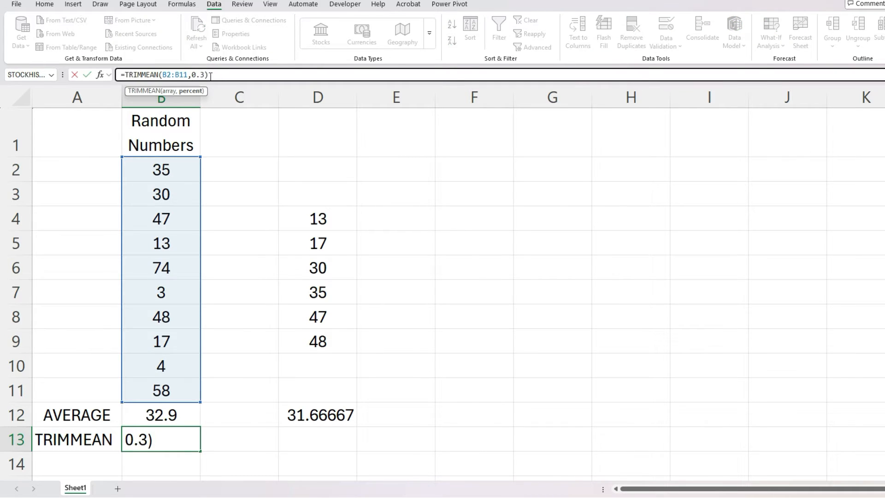
key("Return")
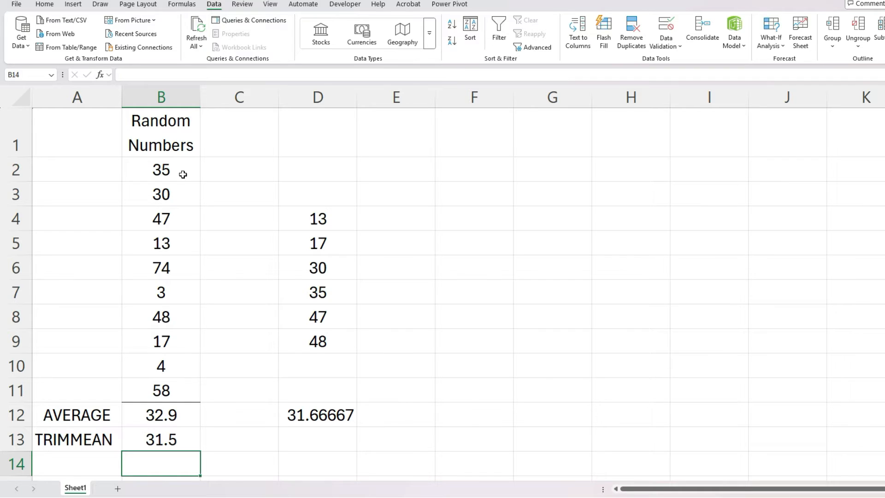
Clear the formula in B13 and list the trim percentages 20%, 25%, 30%, 35% and 40% down A14:A18.
scroll(180, 210, "down", 1)
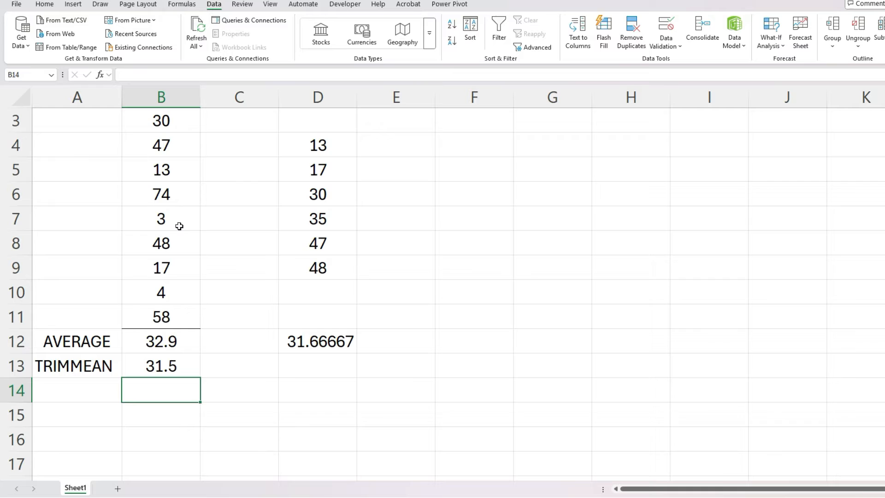
left_click(178, 365)
key("Delete")
left_click(92, 394)
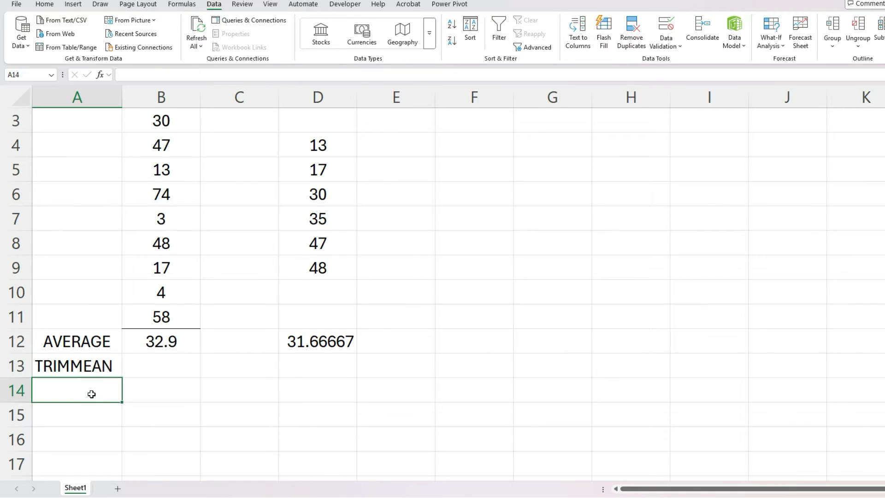
type("20%")
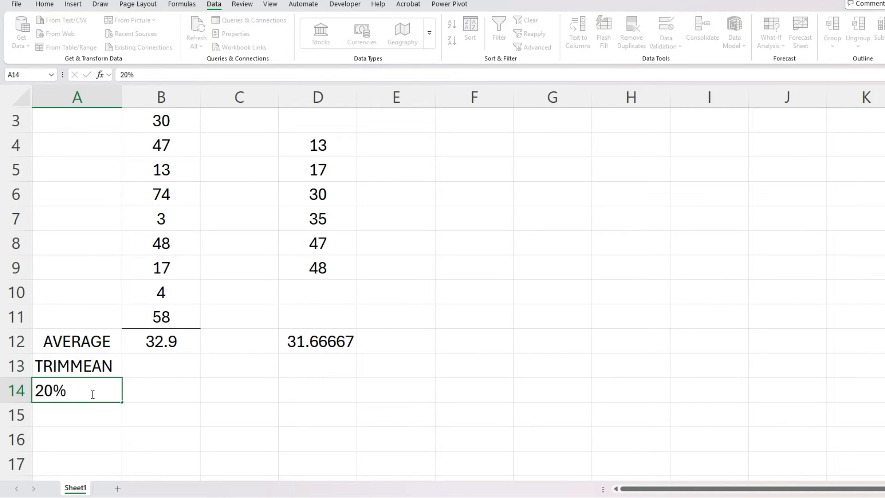
key("Return")
type("25%")
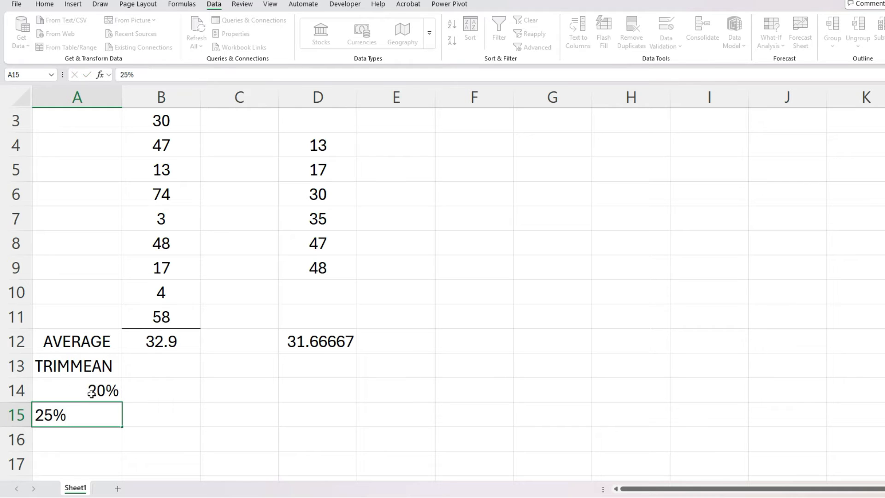
key("Return")
type("30%")
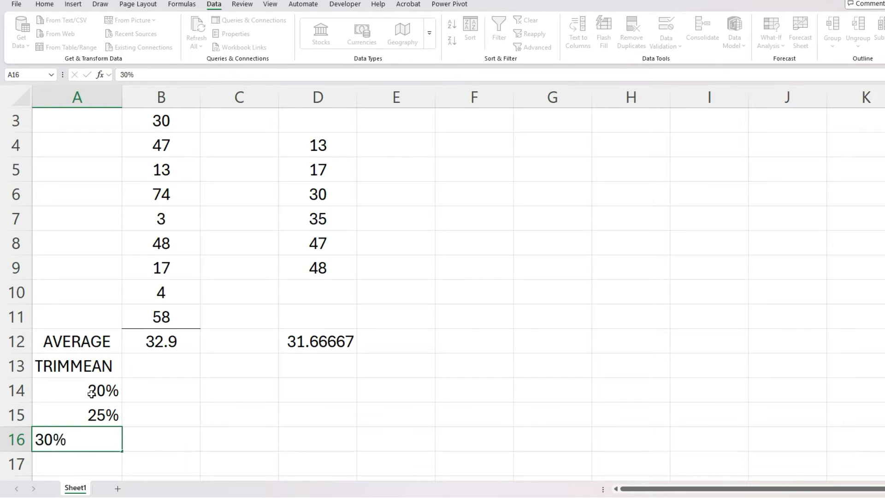
key("Return")
type("35%")
key("Return")
type("40%")
key("Return")
Enter a TRIMMEAN formula in B14 over the absolute range $B$2:$B$11, using A14 as the percent argument.
left_click(152, 364)
left_click(151, 341)
type("=trimm")
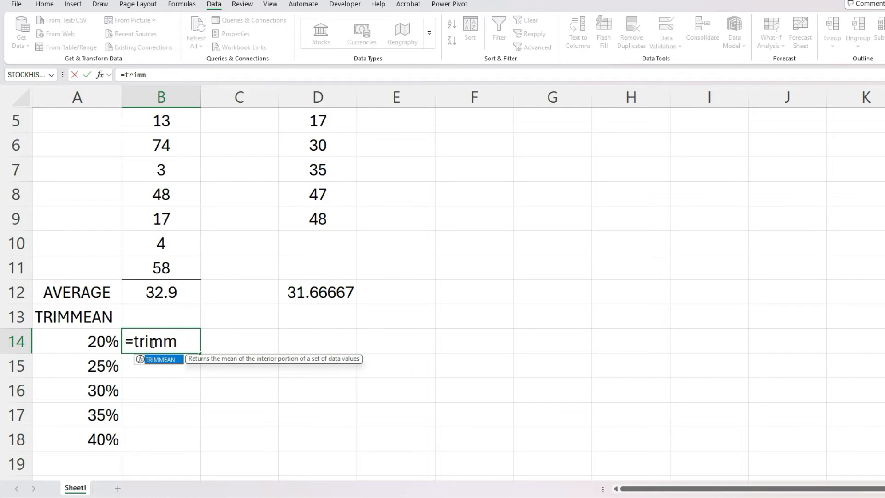
key("Tab")
left_click(169, 268)
left_click_drag(195, 241, 200, 88)
left_click(166, 74)
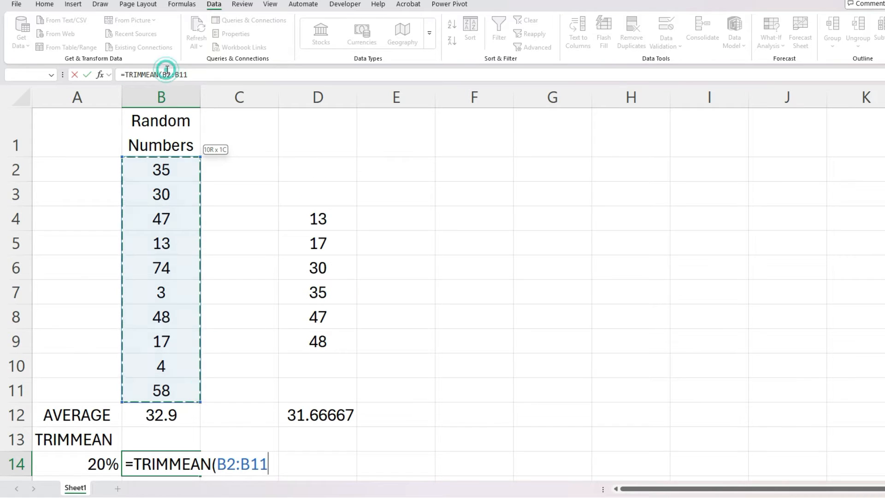
key("F4")
left_click(184, 74)
key("F4")
left_click(208, 75)
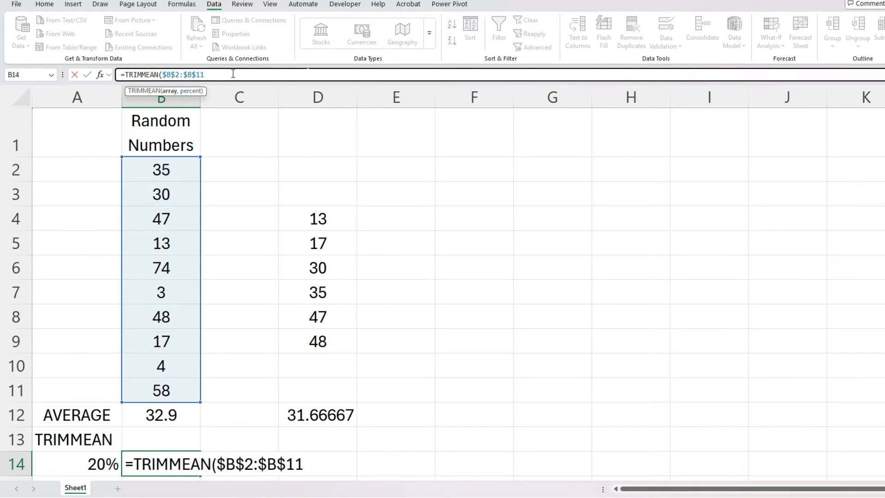
type(",")
scroll(121, 341, "down", 1)
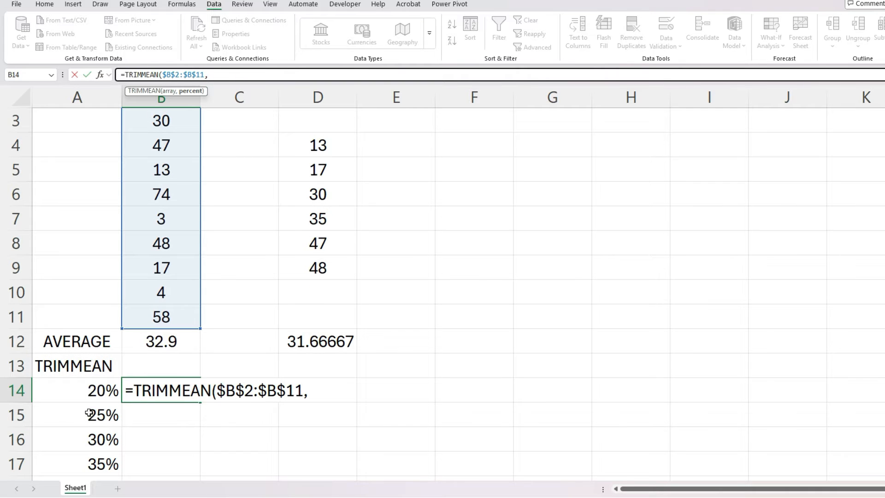
left_click(92, 391)
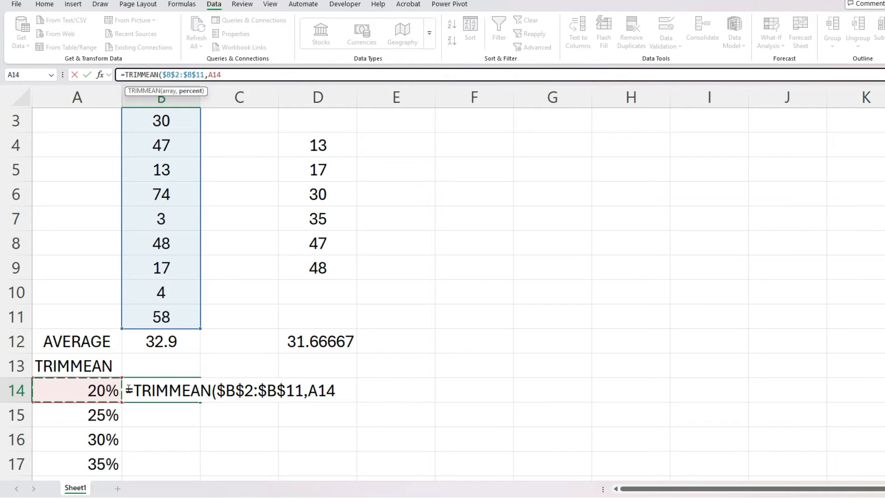
key("Return")
Center the TRIMMEAN result in B14 and fill its formula down through B18.
left_click(151, 387)
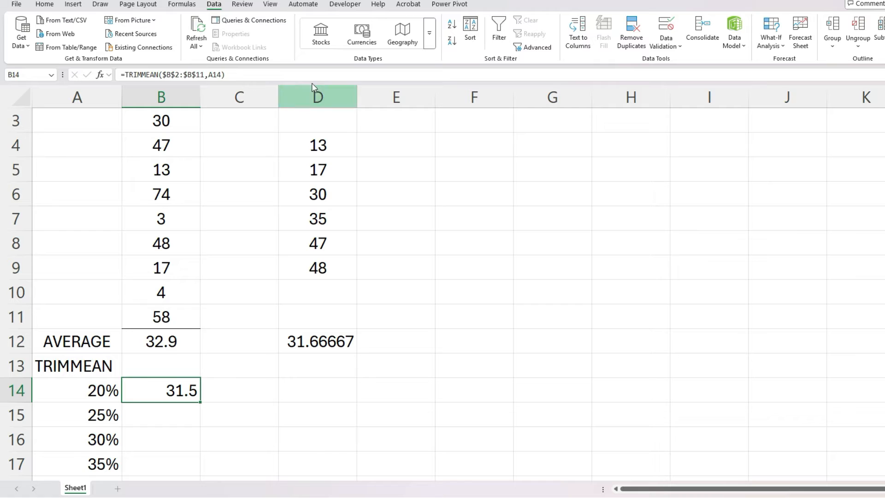
left_click(50, 5)
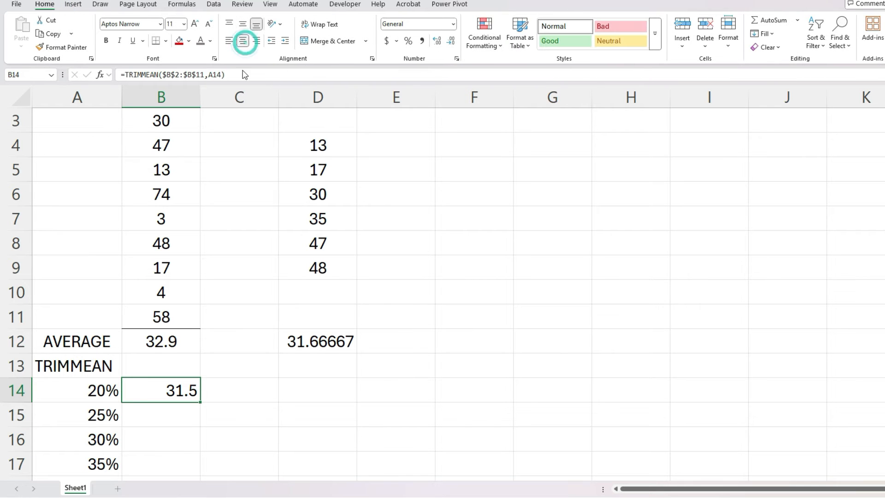
left_click(243, 41)
scroll(197, 387, "down", 1)
left_click_drag(201, 327, 177, 424)
Check the filled TRIMMEAN formulas and reduce the 40% result in B18 to one decimal place.
left_click(166, 317)
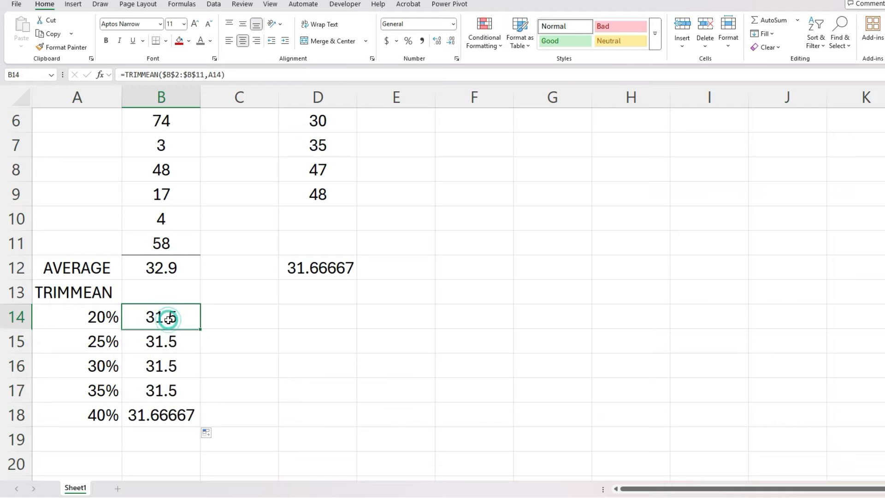
left_click(166, 340)
left_click(171, 410)
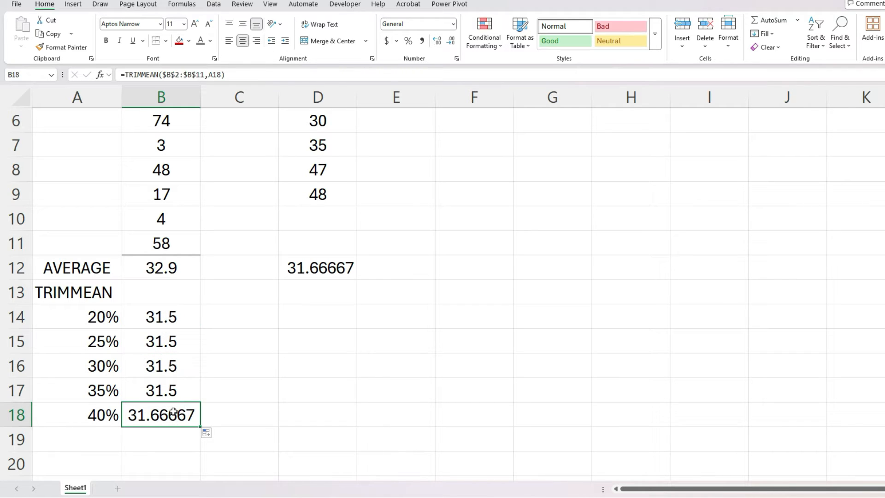
left_click(451, 42)
left_click(451, 42)
left_click(451, 41)
left_click(451, 42)
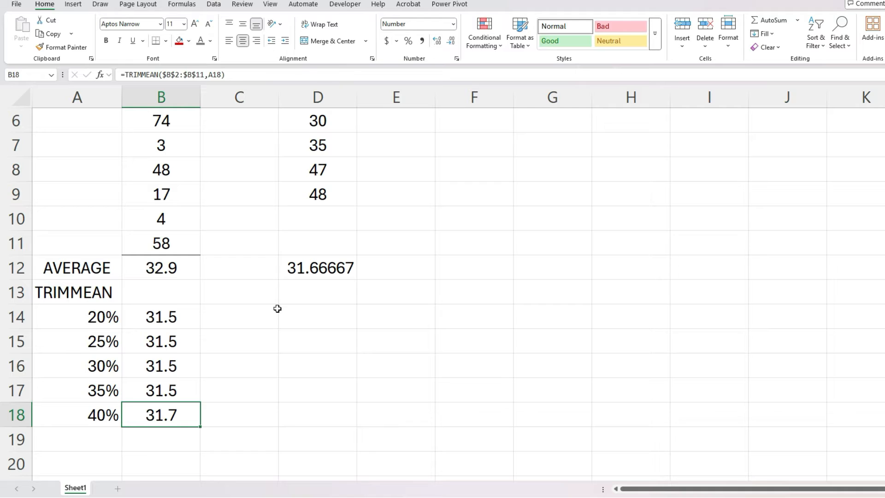
left_click(184, 366)
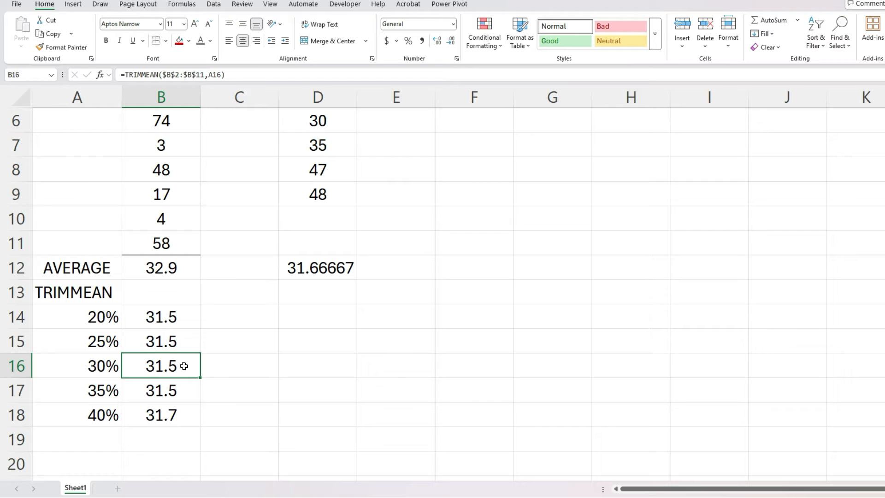
left_click(180, 387)
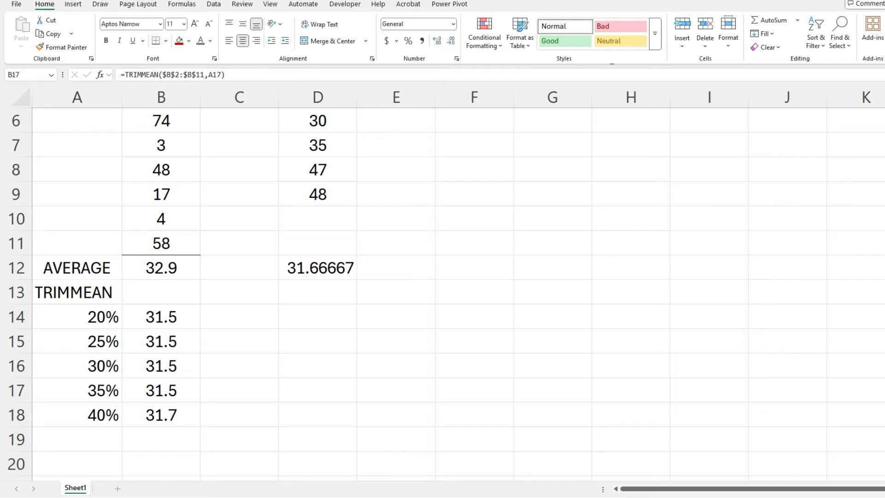
Label A19 as MEDIAN and enter a MEDIAN formula for B2:B11 in B19.
left_click(83, 438)
left_click(62, 439)
type("MEDIAN")
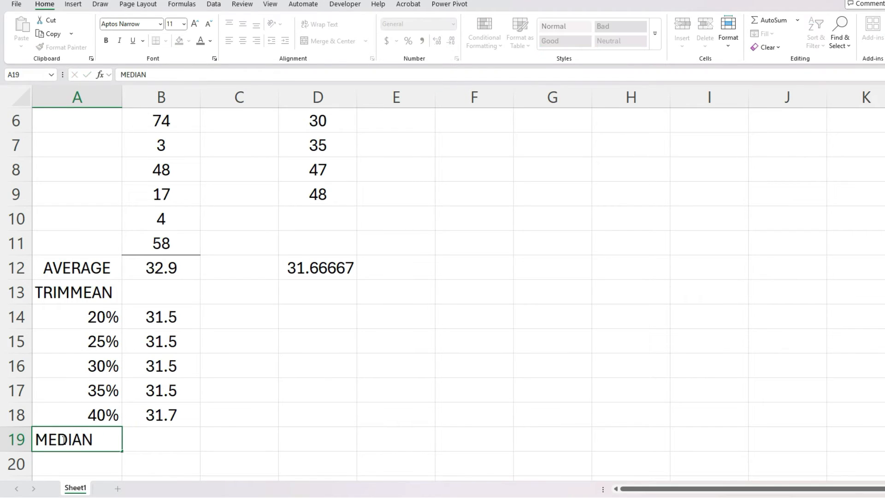
key("Tab")
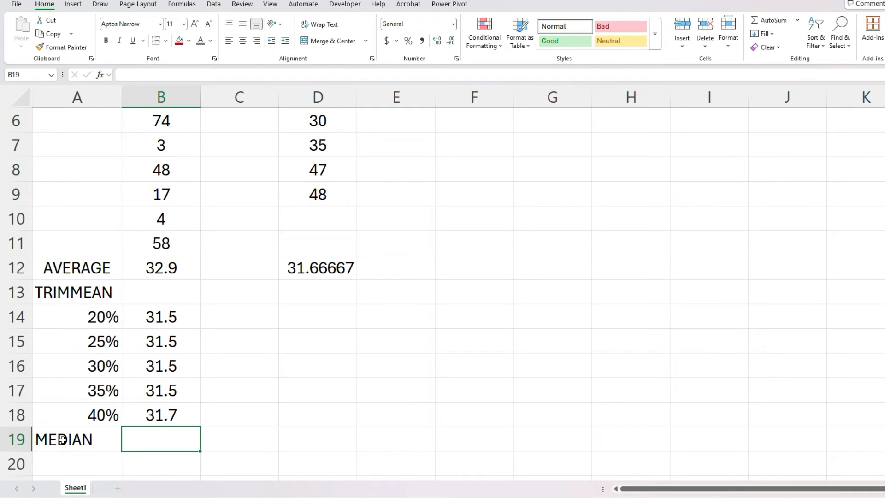
type("=median")
key("Tab")
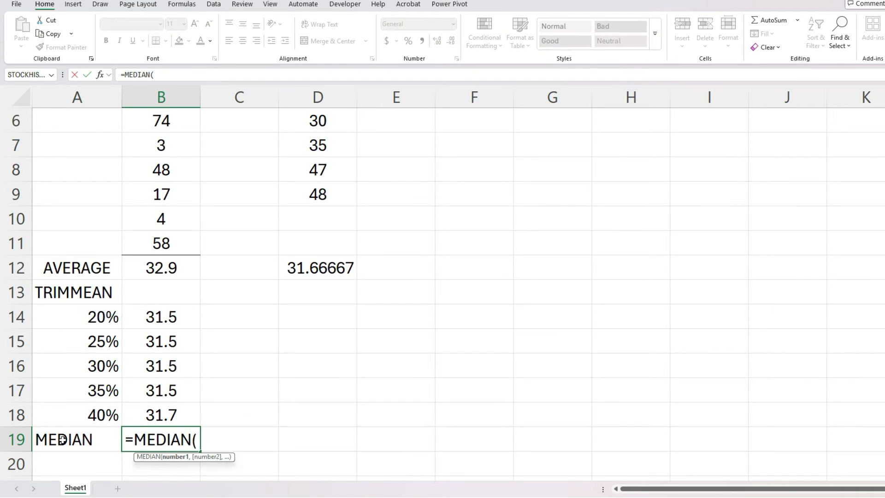
left_click(184, 243)
scroll(213, 211, "up", 2)
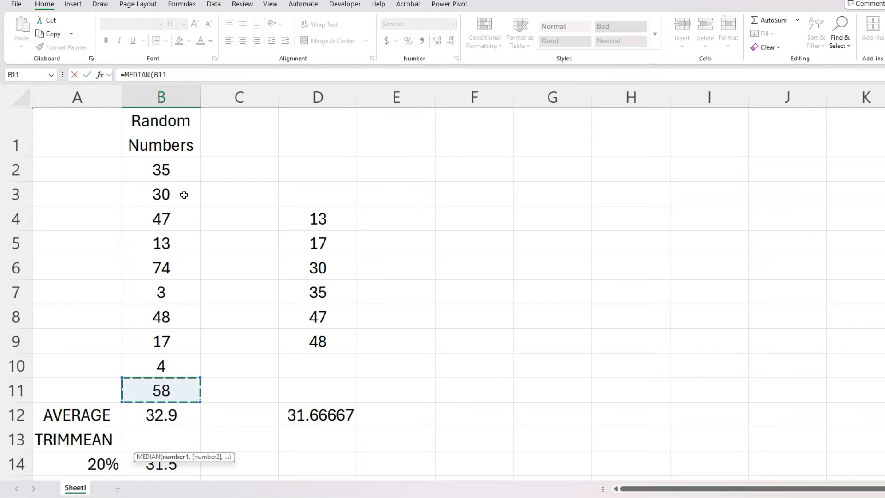
left_click(171, 175, "shift")
key("Return")
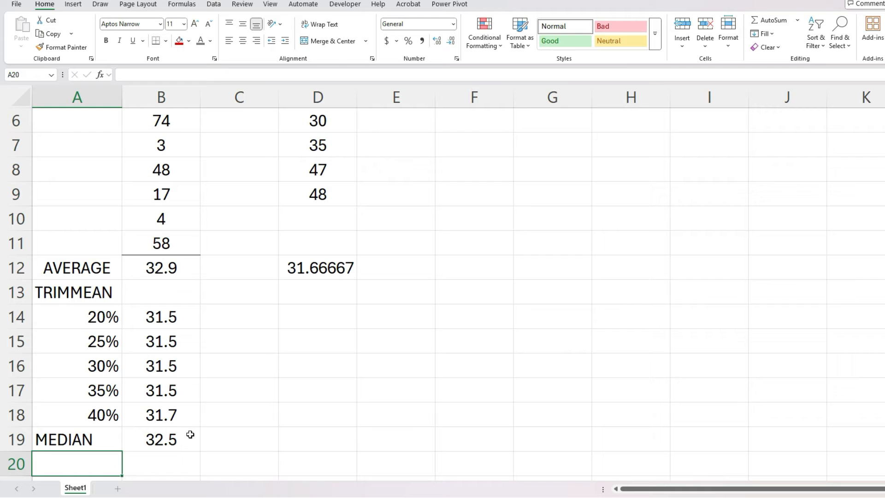
left_click(173, 268)
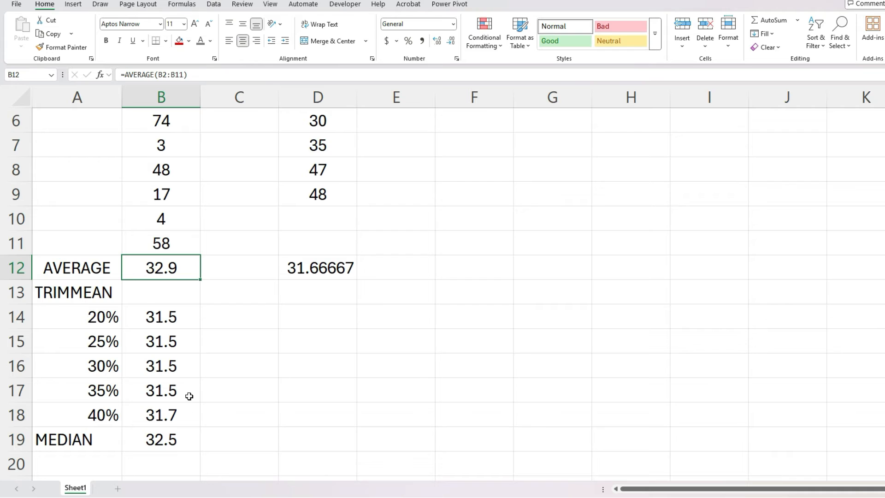
left_click(176, 440)
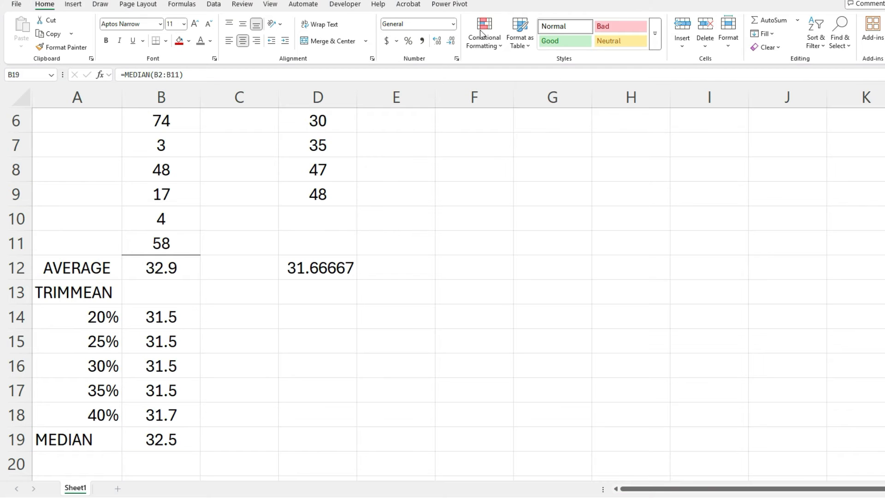
Clear the average in D12 and copy the random numbers from B2:B11 into D2:D11.
left_click(362, 240)
left_click(348, 266)
key("Delete")
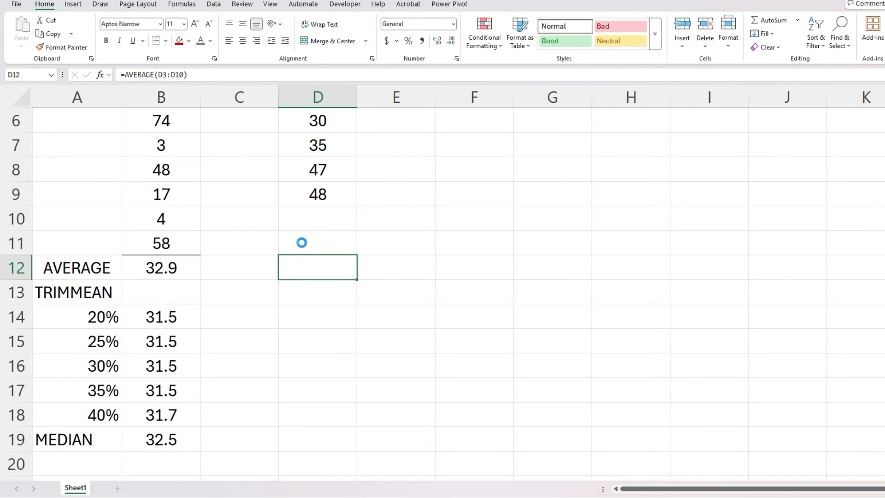
scroll(276, 239, "up", 2)
left_click_drag(169, 173, 169, 387)
key("ctrl+c")
left_click(336, 162)
key("ctrl+v")
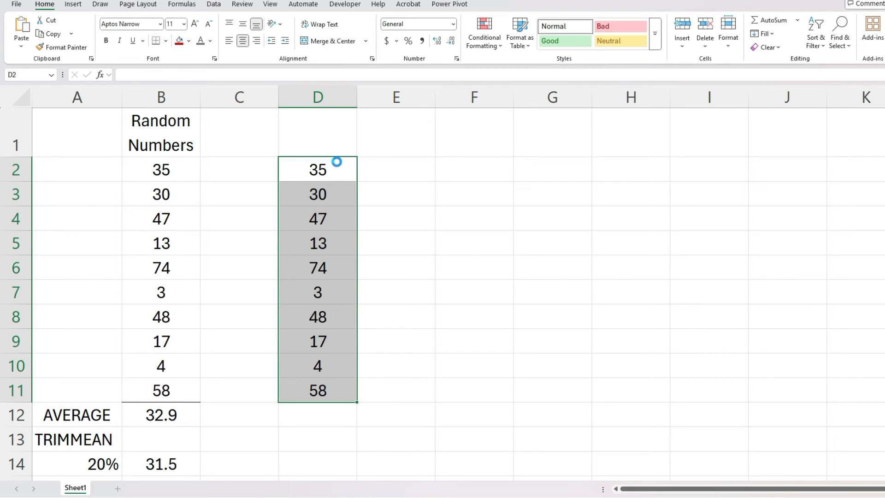
Sort the copied numbers in column D from smallest to largest.
left_click(337, 162)
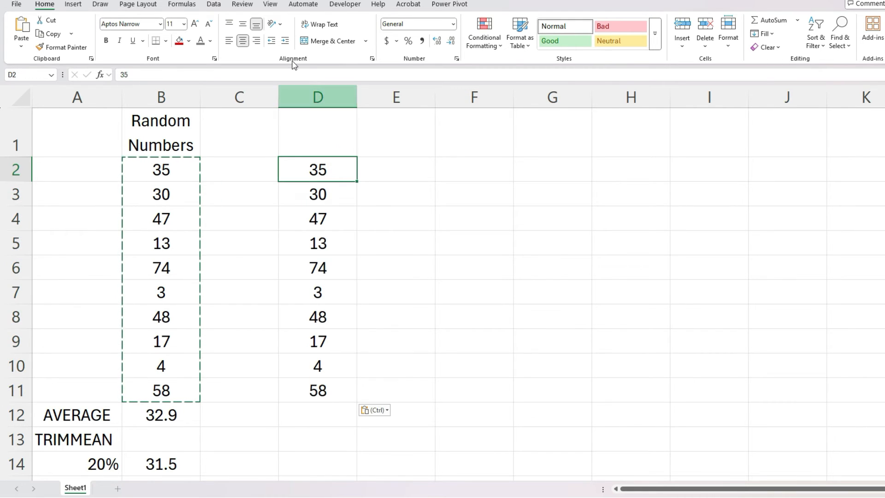
left_click(213, 4)
left_click(453, 28)
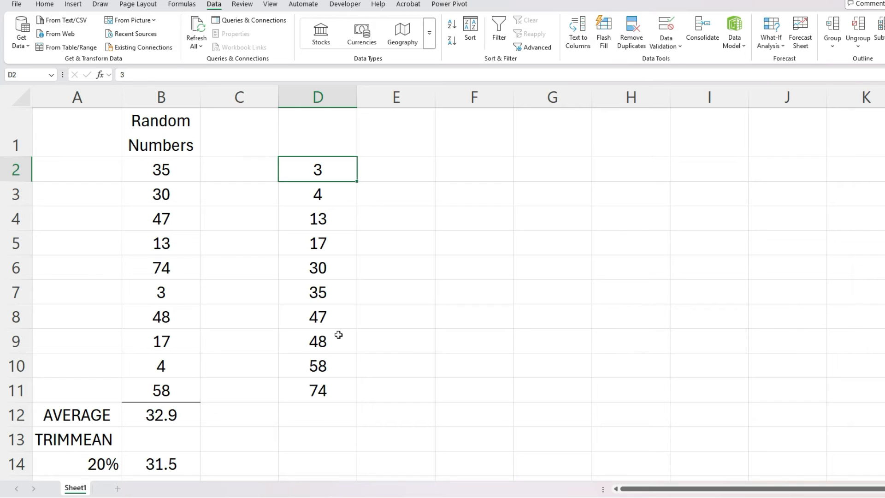
Change D8 to 37 and D9 to 38, and highlight the middle values in D4:D9.
left_click(336, 309)
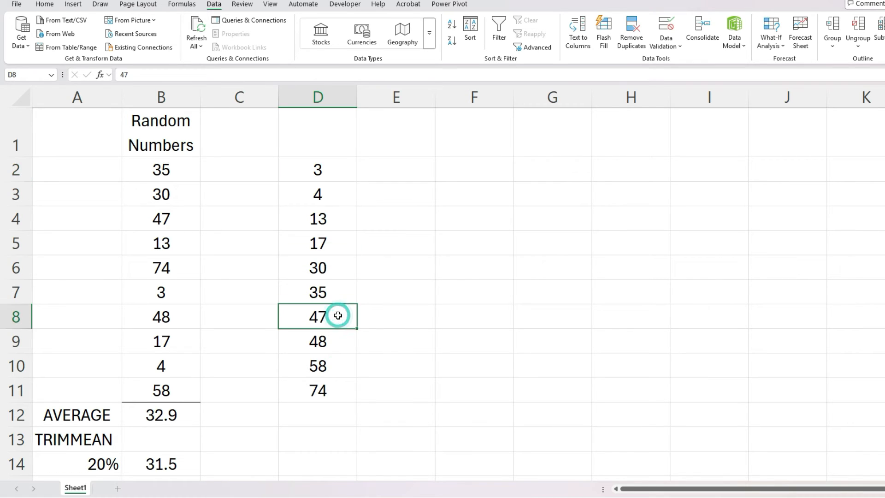
type("37")
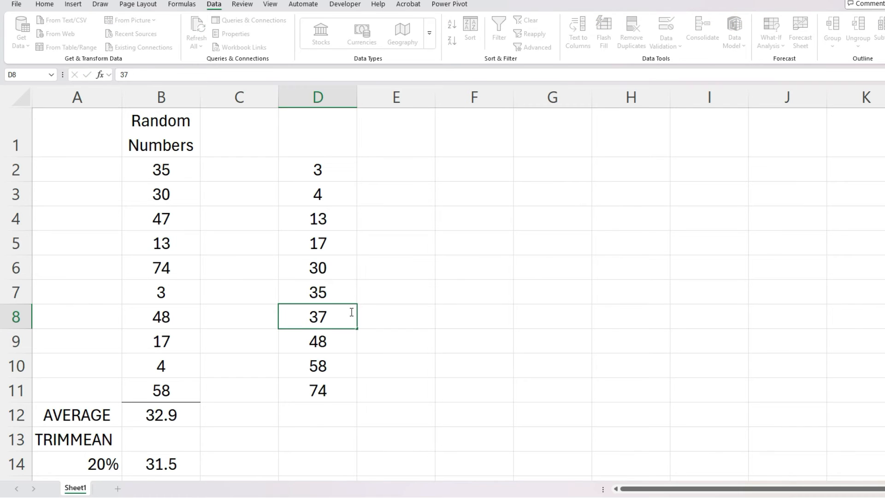
key("Return")
type("38")
key("Return")
left_click_drag(318, 217, 321, 335)
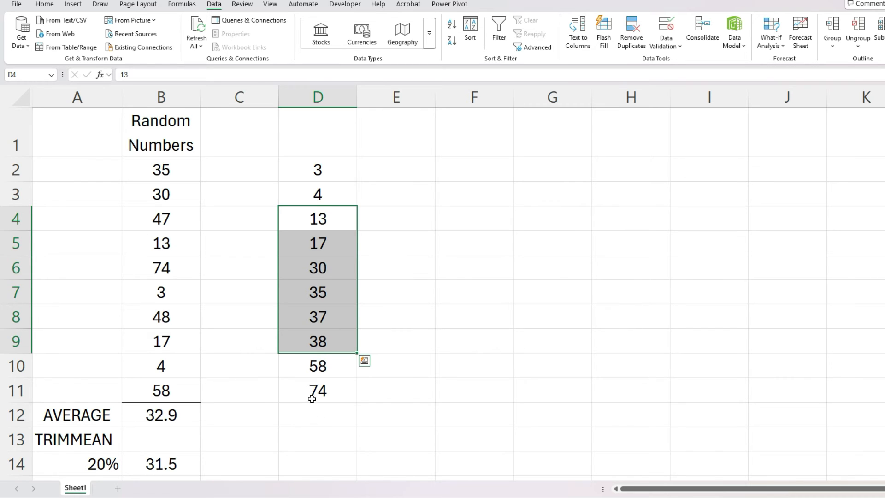
Enter an AVERAGE formula for D2:D11 in D12.
scroll(129, 369, "down", 3)
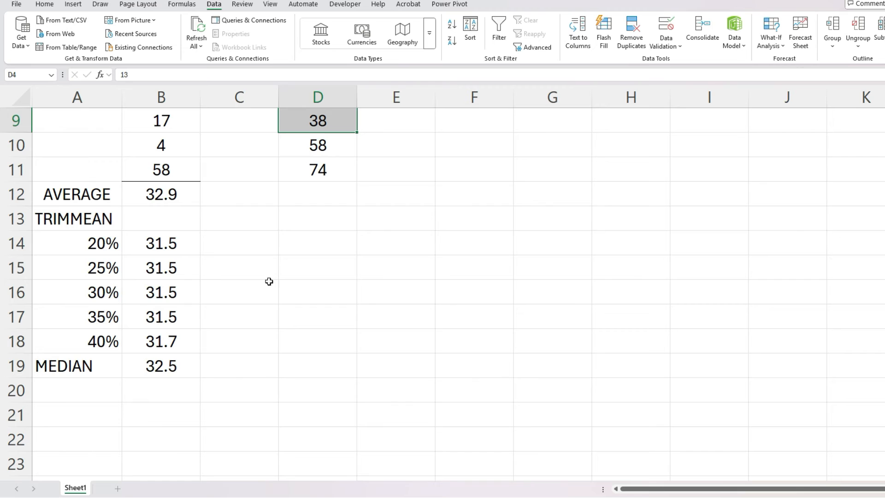
scroll(336, 256, "up", 2)
left_click(317, 333)
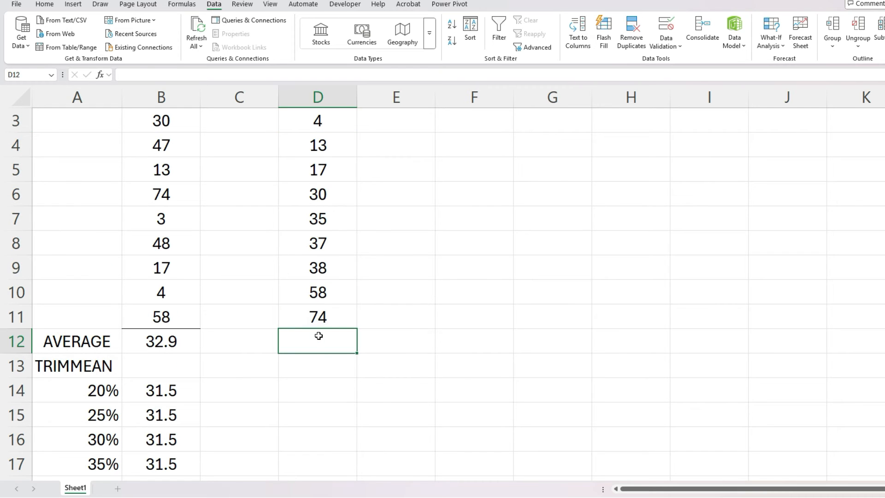
type("=average")
key("Tab")
left_click_drag(328, 316, 332, 174)
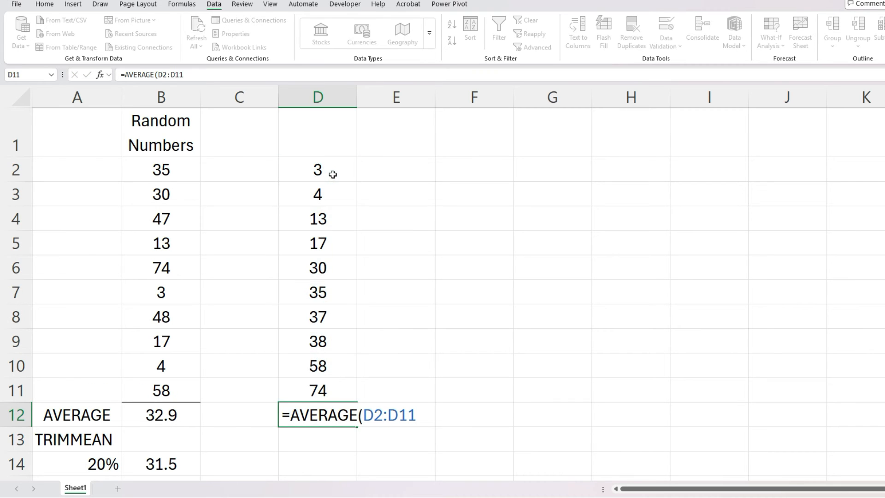
key("Return")
Center the average result in D12.
key("Up")
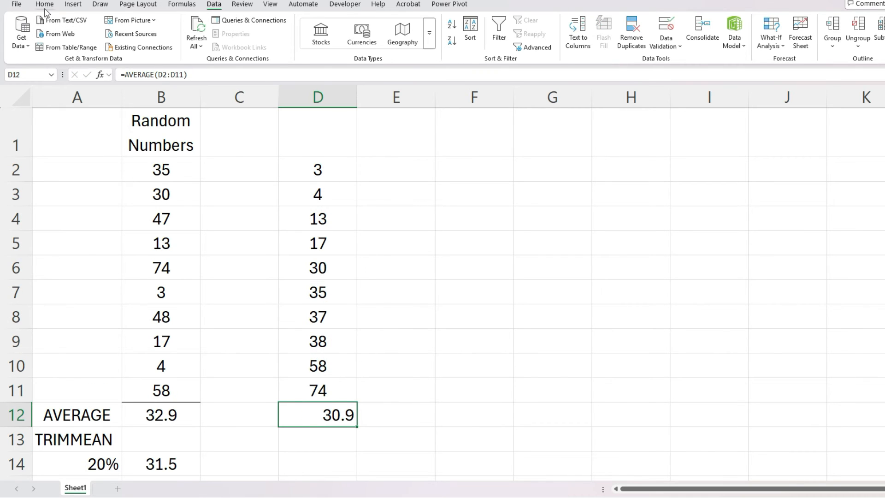
left_click(44, 4)
left_click(242, 40)
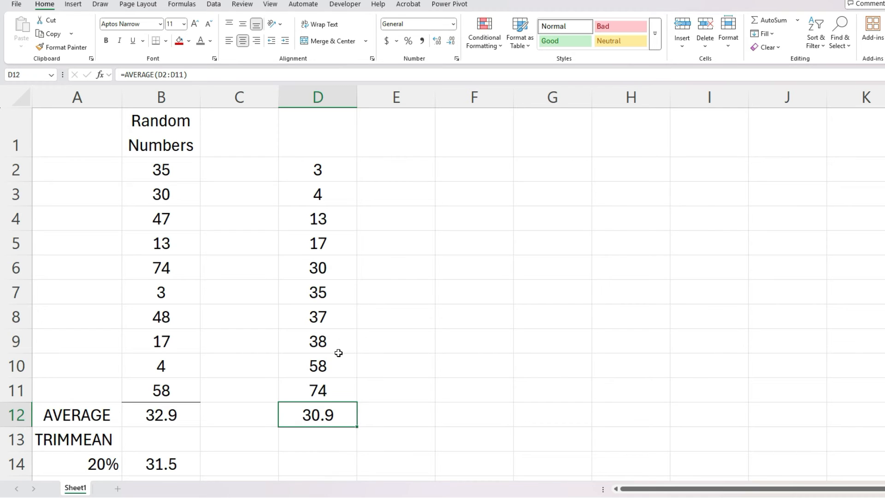
Copy the TRIMMEAN formula from B14 into D14 and change its data range to $D$2:$D$11, keeping A14 as the percentage.
scroll(310, 382, "down", 1)
left_click(146, 392)
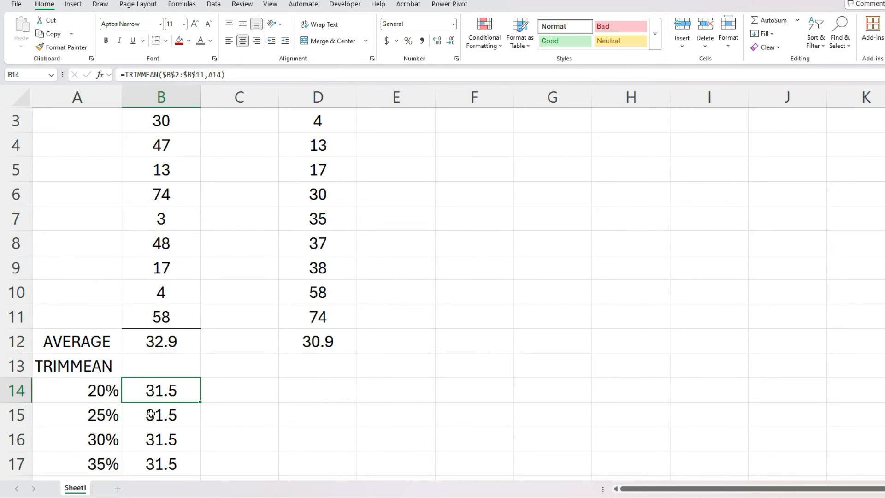
left_click_drag(228, 75, 2, 46)
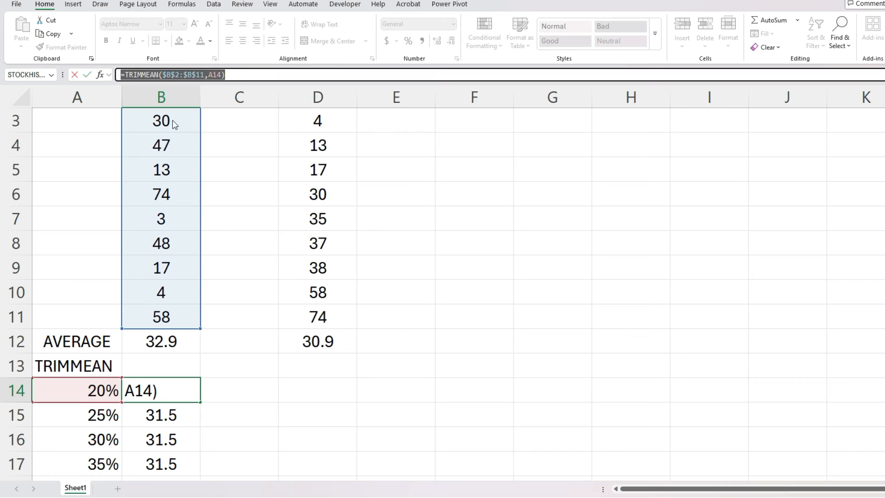
key("Escape")
left_click(300, 383)
left_click(269, 73)
key("ctrl+v")
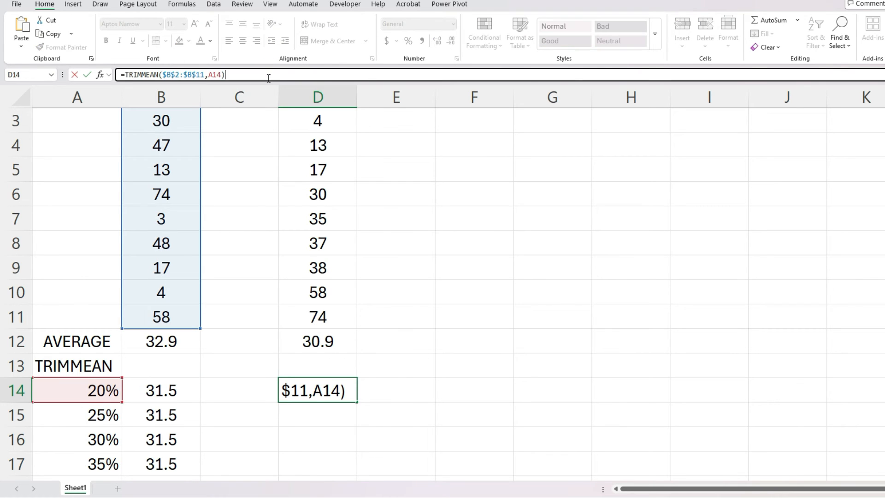
left_click_drag(200, 136, 303, 146)
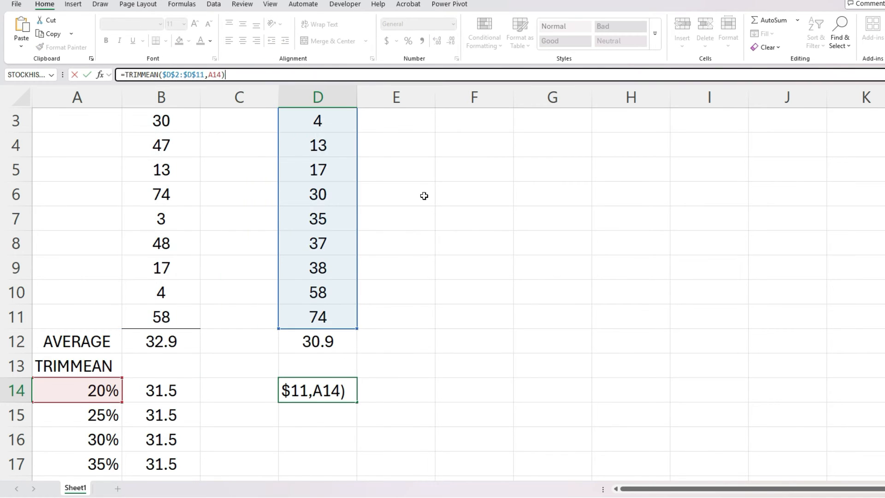
scroll(410, 203, "up", 1)
key("Return")
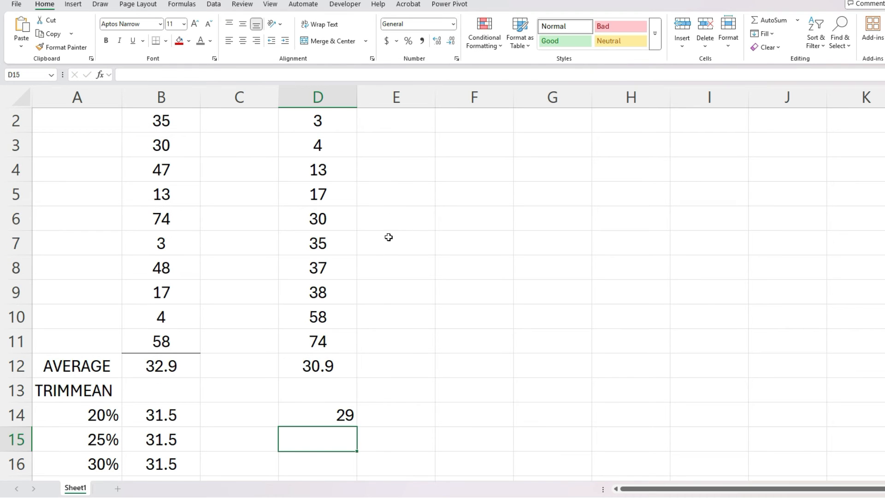
Center the TRIMMEAN result in D14 and display it with two decimal places.
key("Up")
left_click(244, 42)
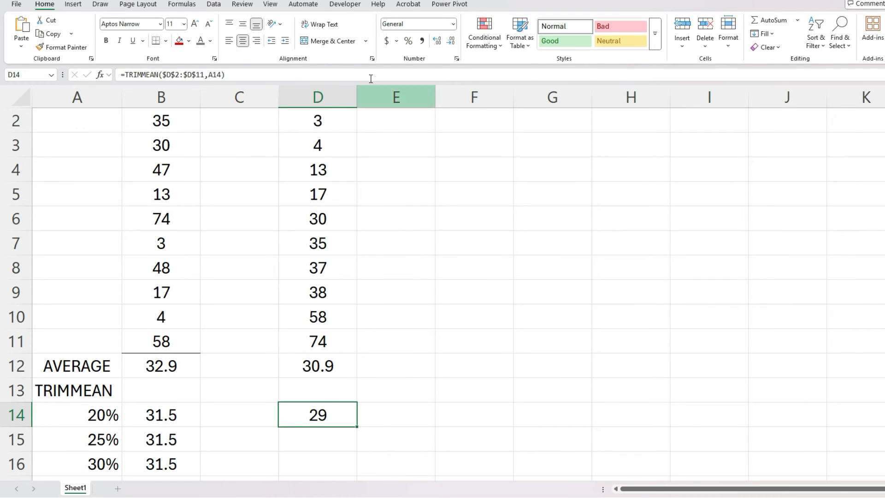
left_click(436, 40)
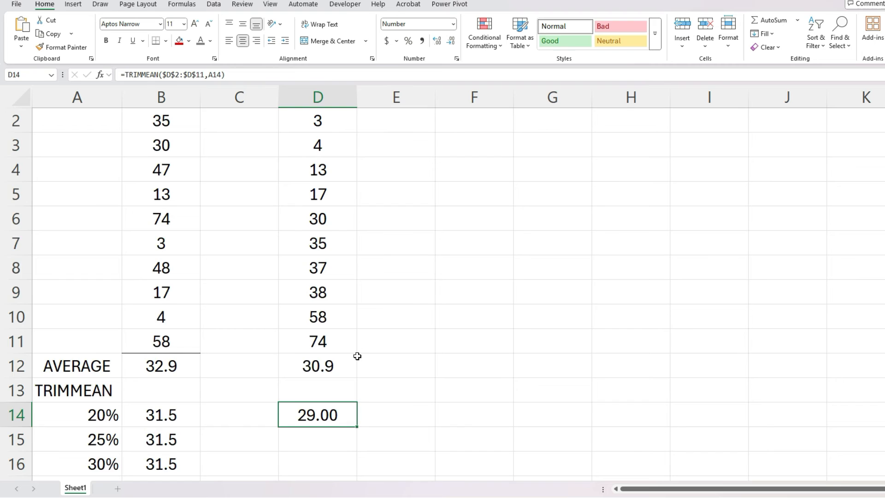
Fill the TRIMMEAN formula from D14 down through D18 for the 25% to 40% trim percentages.
scroll(357, 323, "down", 2)
left_click_drag(356, 278, 346, 375)
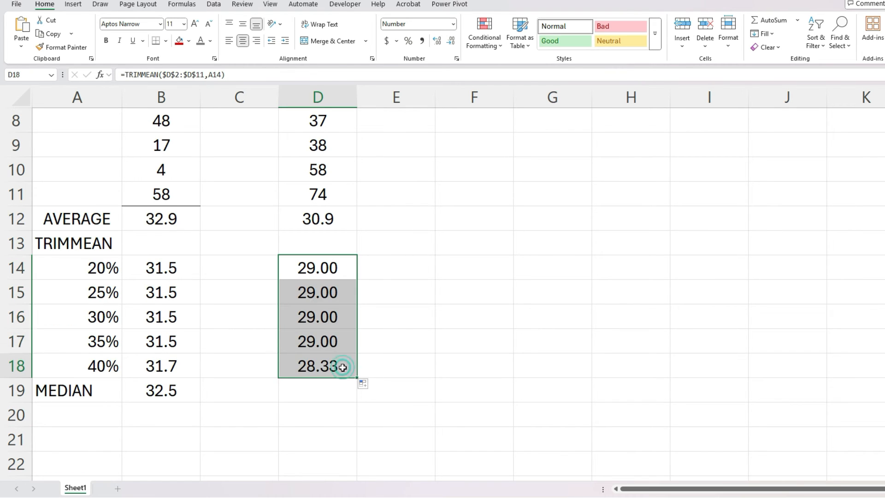
left_click(339, 367)
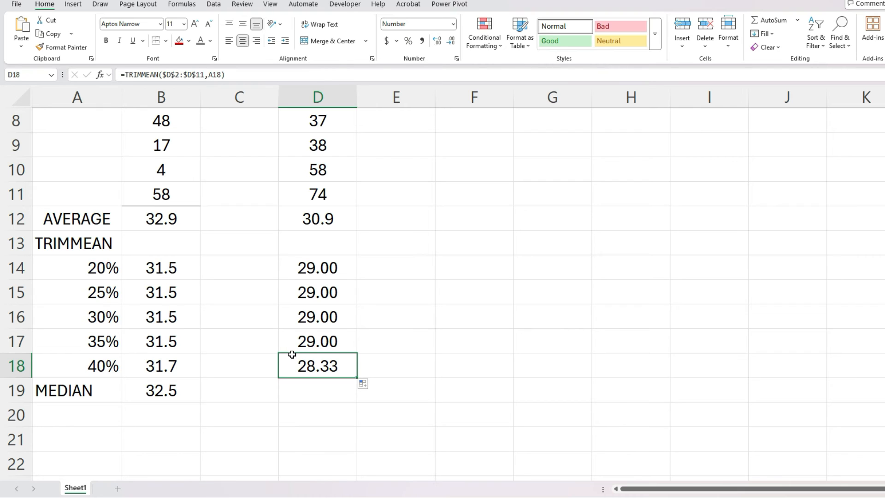
Copy the MEDIAN formula from B19 into D19 and change its range to D2:D11.
left_click(194, 385)
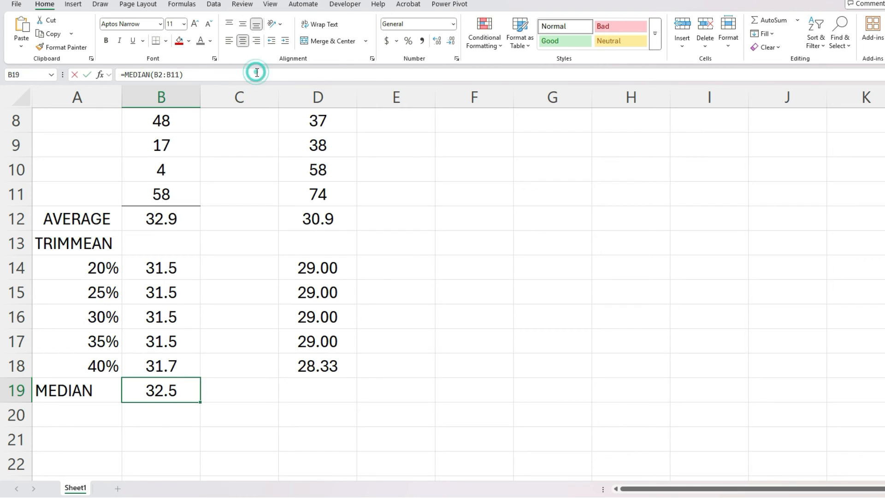
left_click_drag(255, 72, 10, 60)
key("ctrl+c")
key("Escape")
left_click(320, 393)
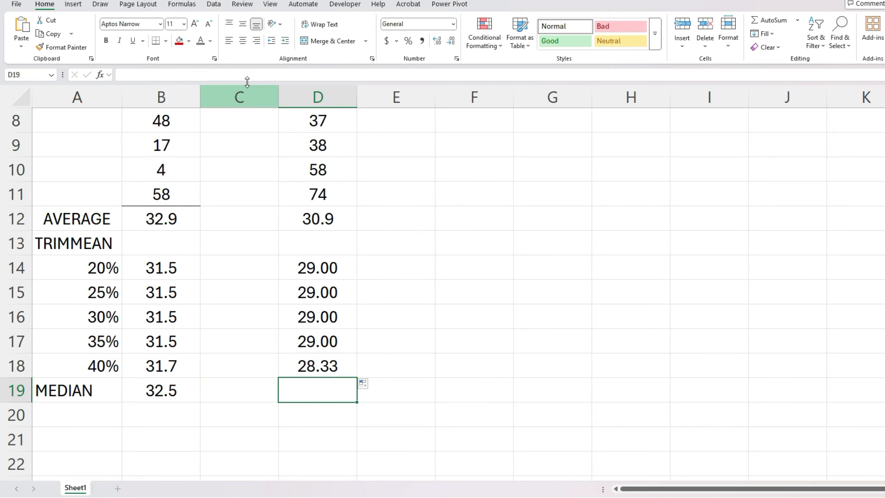
left_click(245, 74)
key("ctrl+v")
left_click_drag(199, 125, 308, 127)
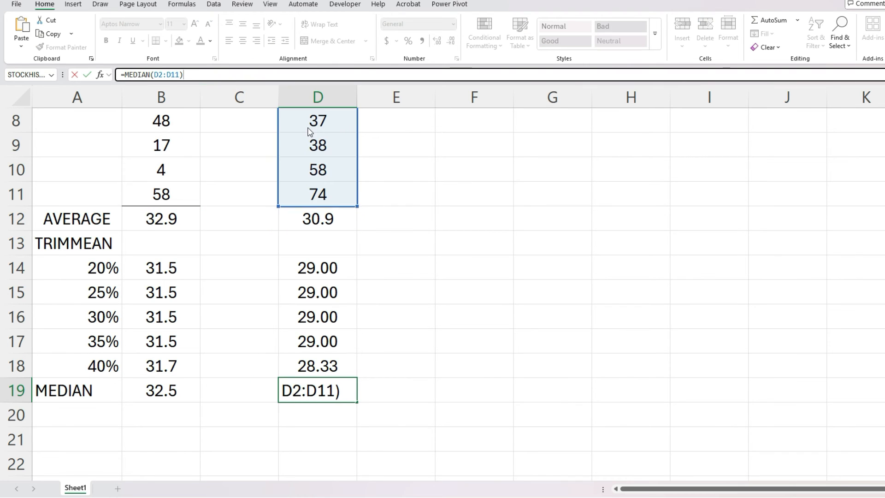
key("Return")
key("Up")
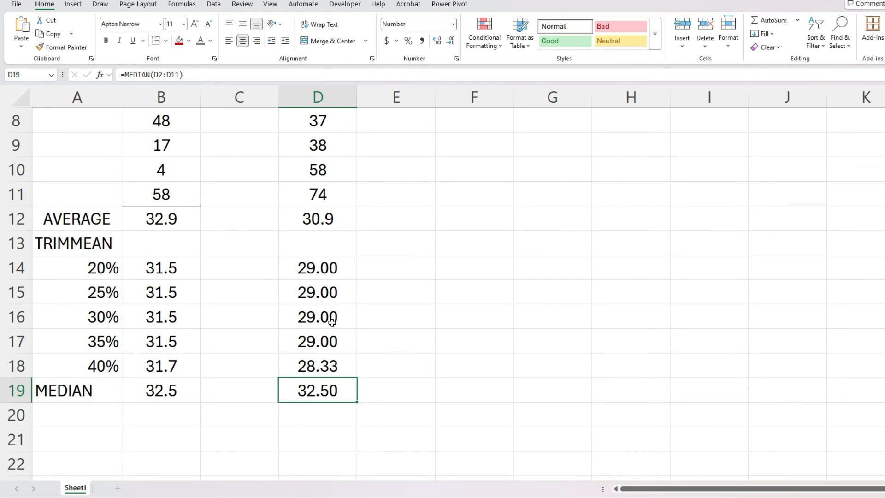
Display D14:D19 with one decimal place and compare the median in D19 with the average in D12.
left_click(332, 268)
left_click_drag(332, 269, 336, 385)
left_click(451, 41)
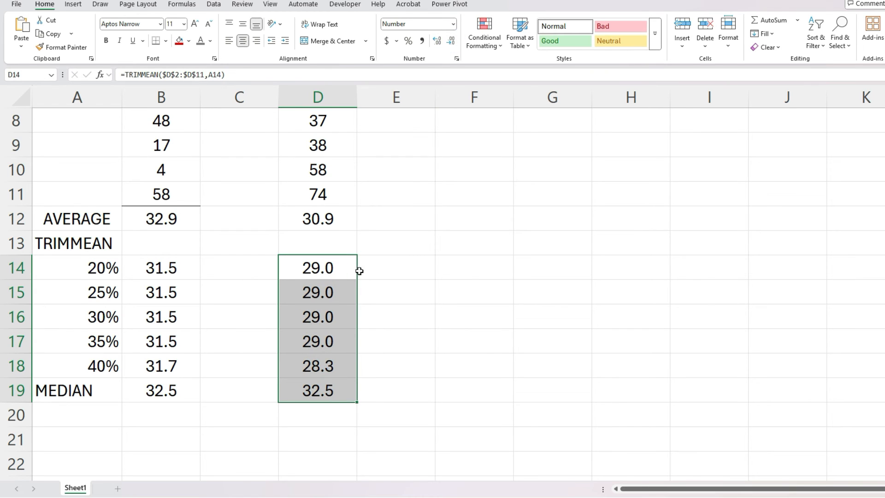
left_click(321, 386)
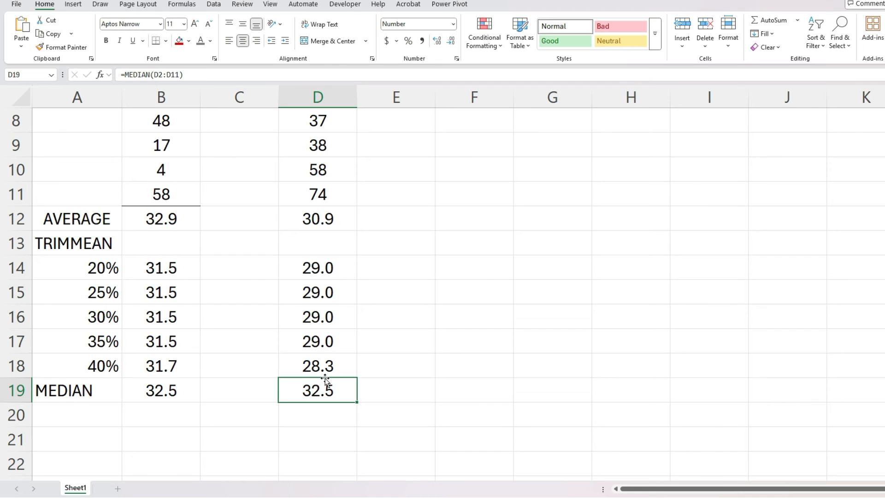
left_click(317, 219)
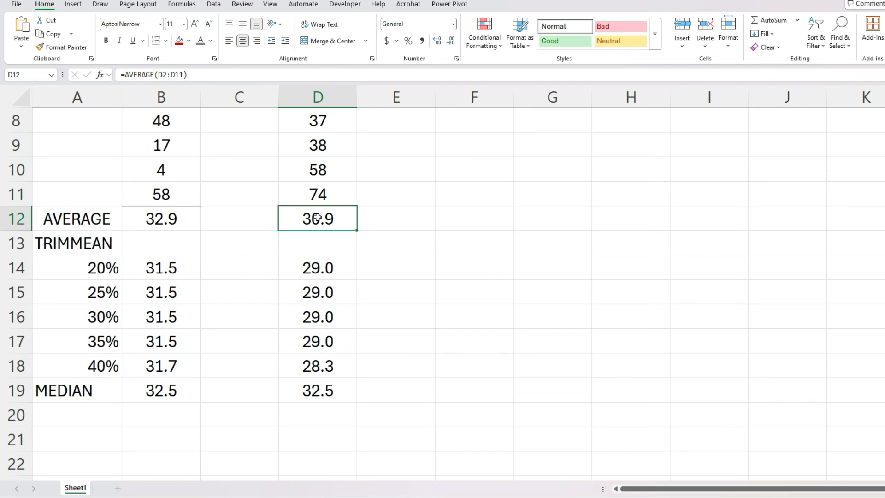